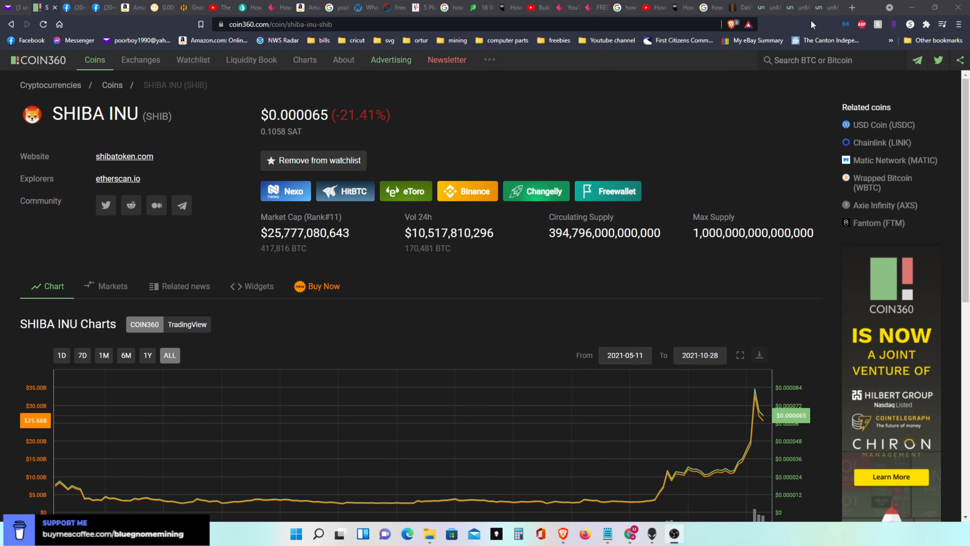
# - Browse unMineable's list of supported coins, open the SHIBA INU page and bring up its T-Rex setup guide
pyautogui.click(824, 8)
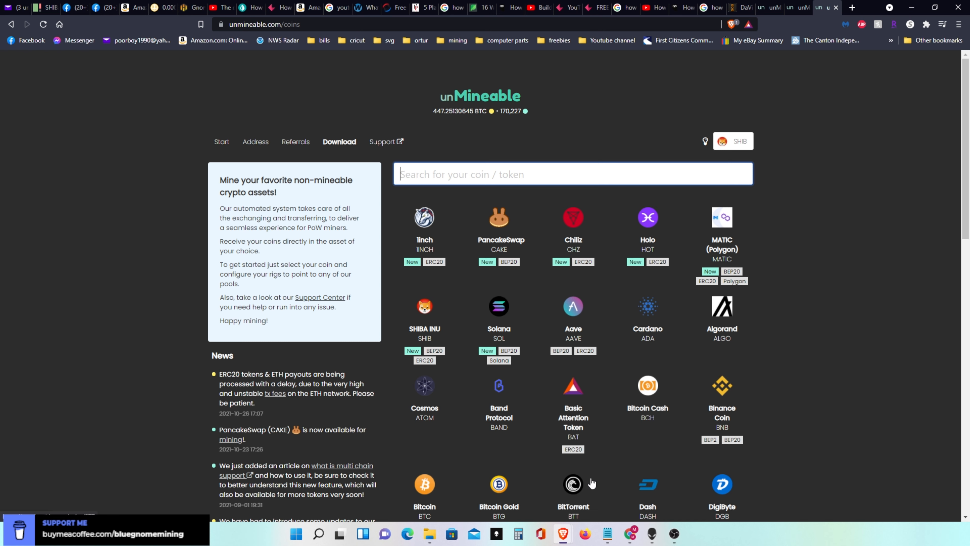
pyautogui.moveTo(965, 152); pyautogui.dragTo(958, 235)
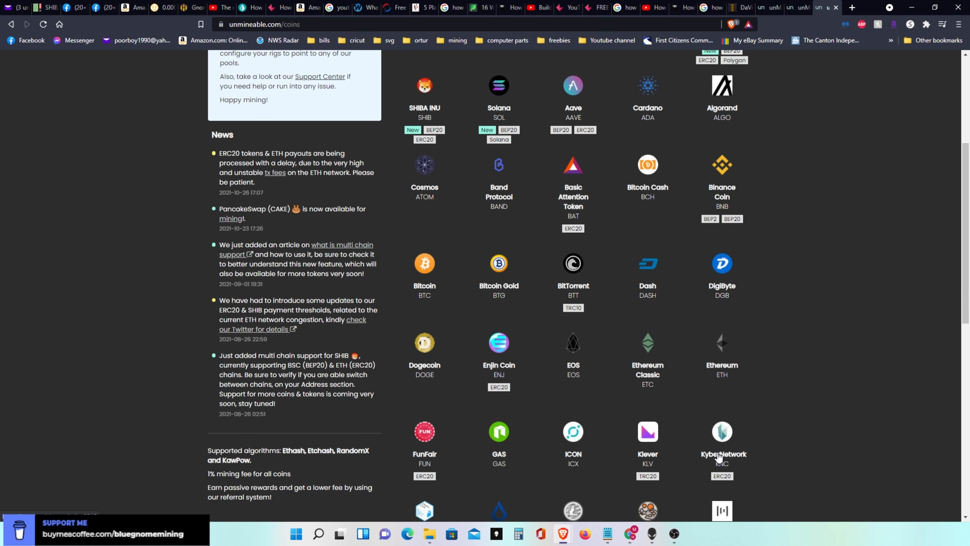
pyautogui.moveTo(963, 267); pyautogui.dragTo(960, 346)
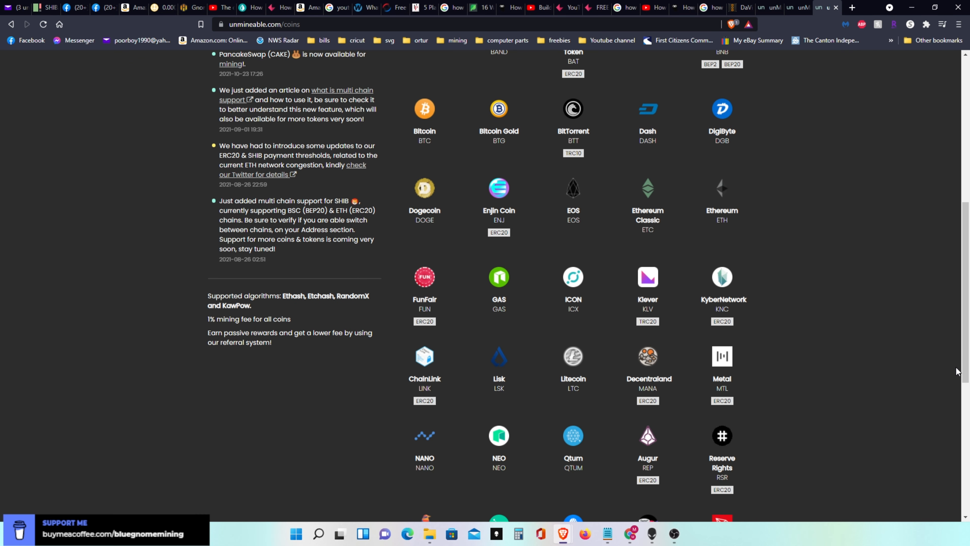
pyautogui.scroll(-5, 959, 379)
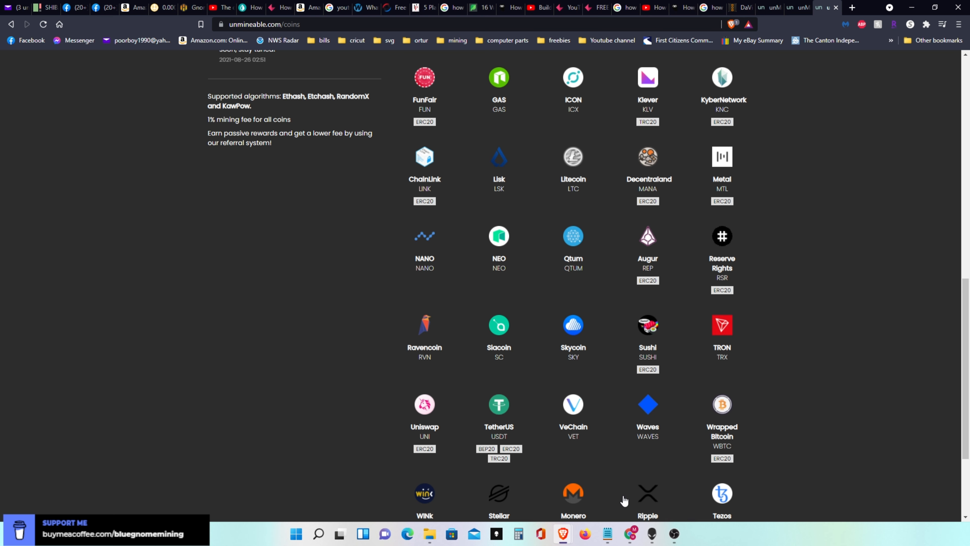
pyautogui.moveTo(963, 361); pyautogui.dragTo(969, 143)
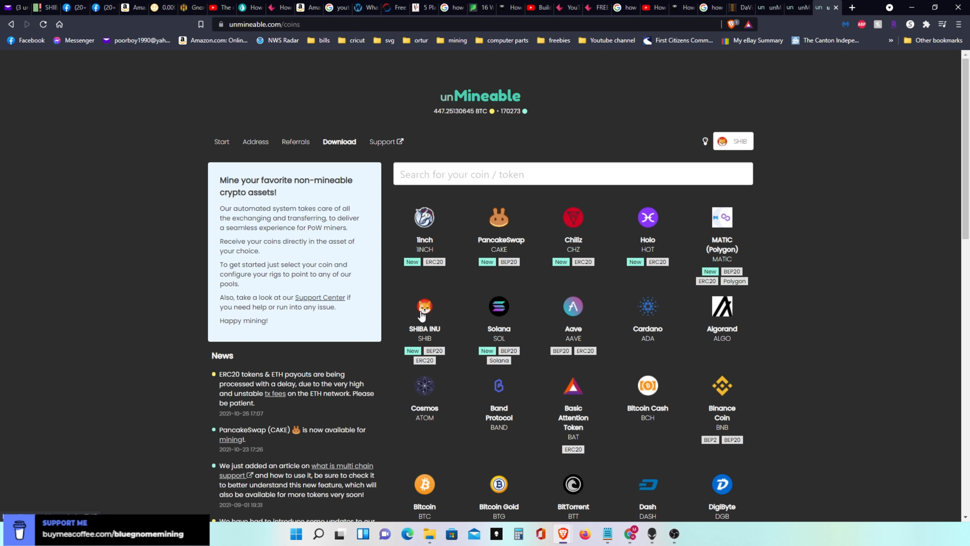
pyautogui.click(425, 312)
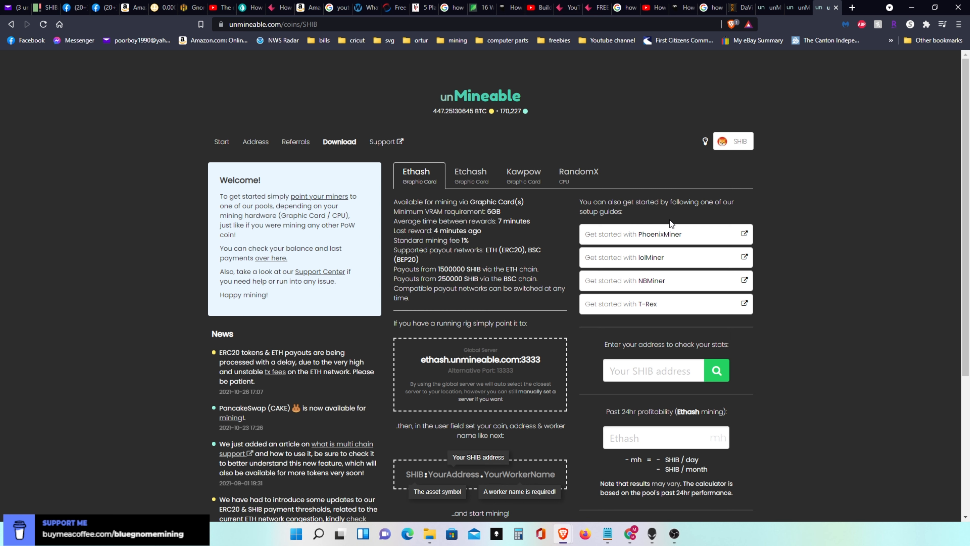
pyautogui.click(645, 306)
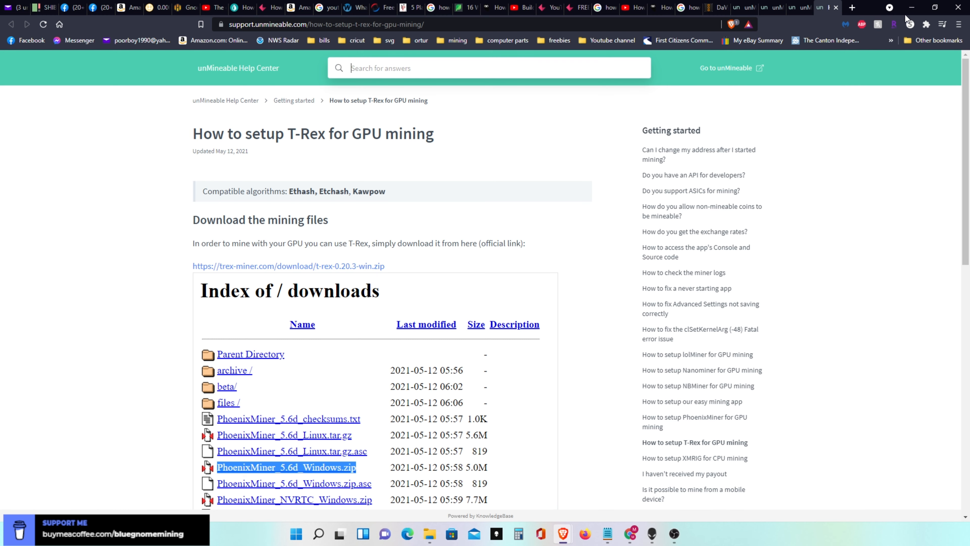
# - Minimise both browser windows and open the T-Rex miner folder on the desktop
pyautogui.click(912, 7)
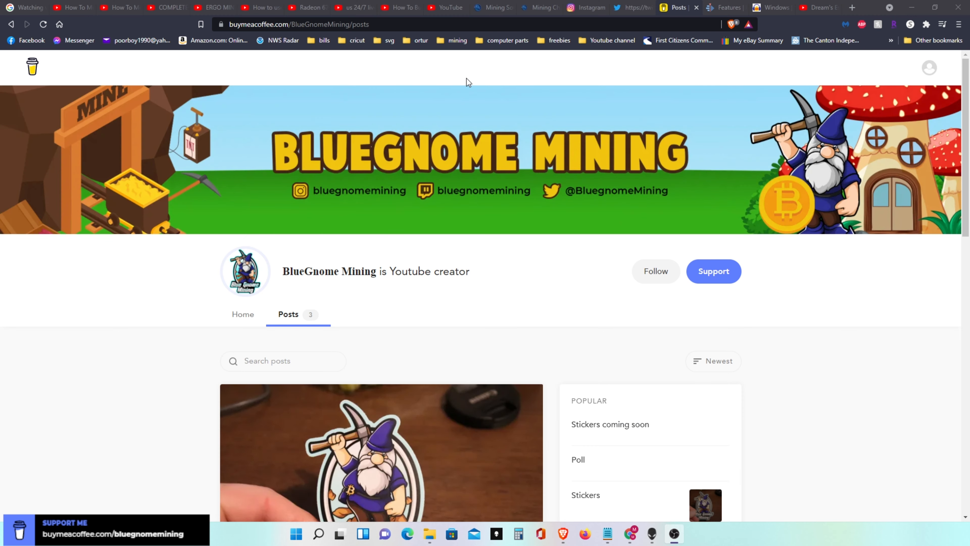
pyautogui.click(912, 8)
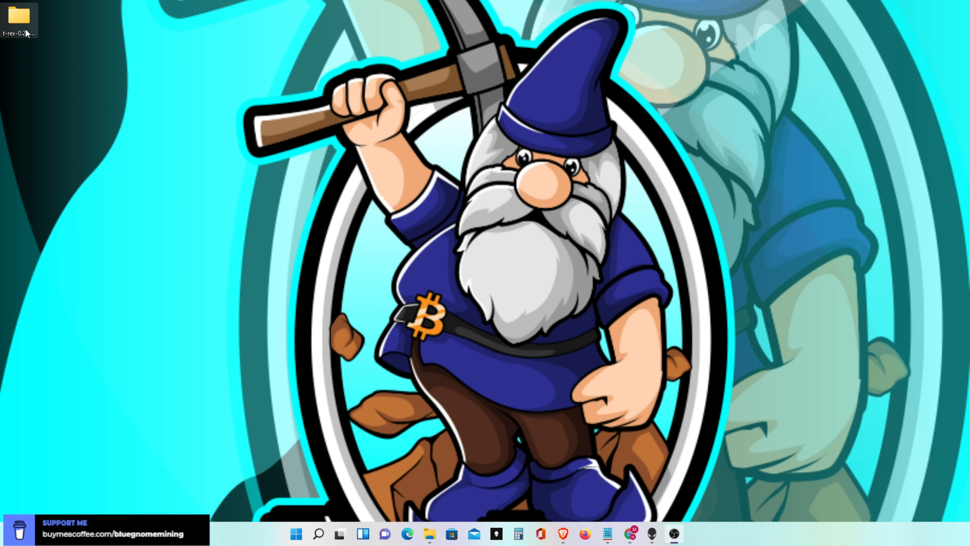
pyautogui.doubleClick(19, 23)
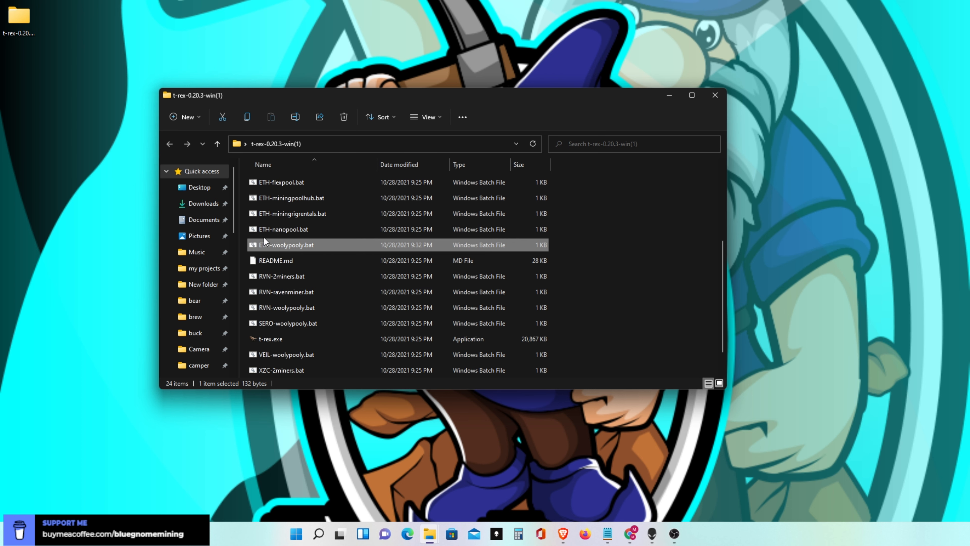
# - Open ETH-woolypooly.bat for editing in Notepad and show the beginning of its command line
pyautogui.rightClick(282, 243)
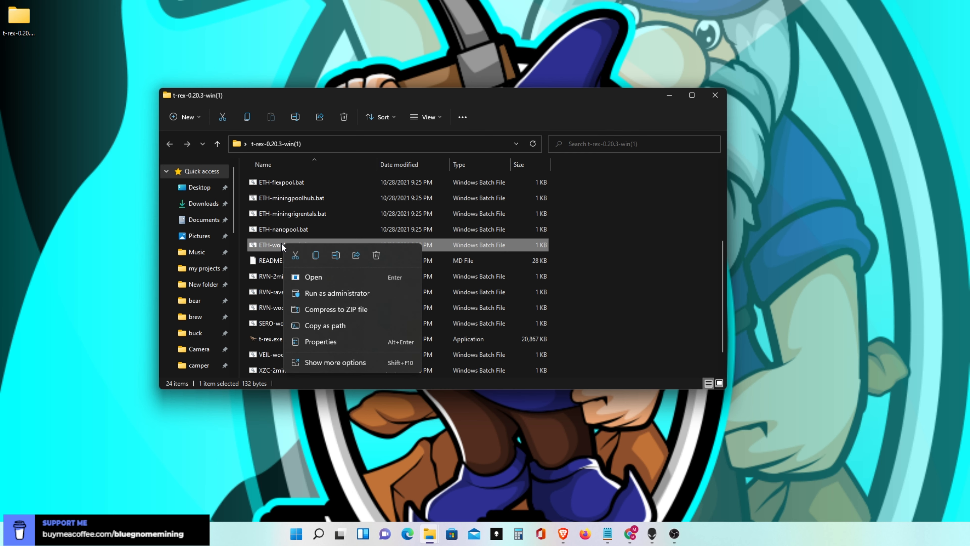
pyautogui.click(325, 363)
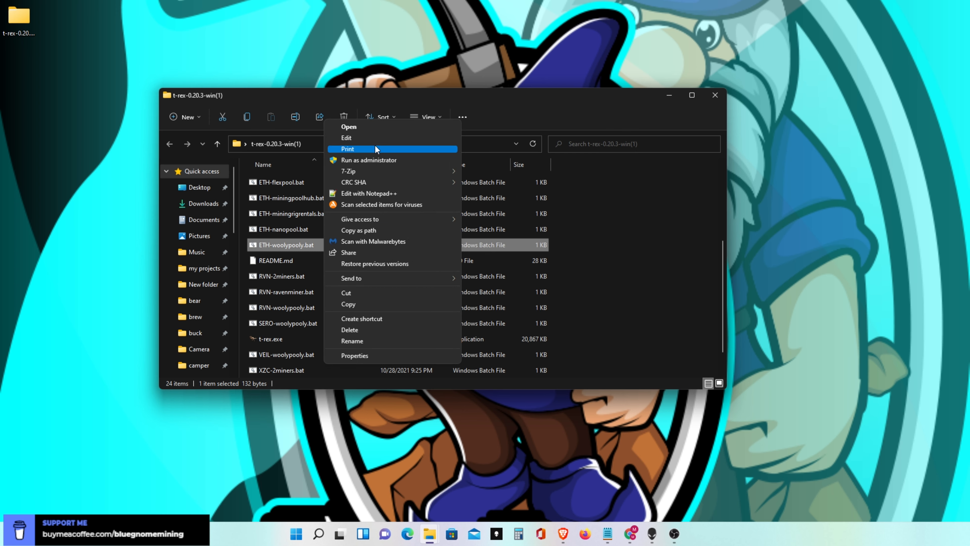
pyautogui.click(366, 139)
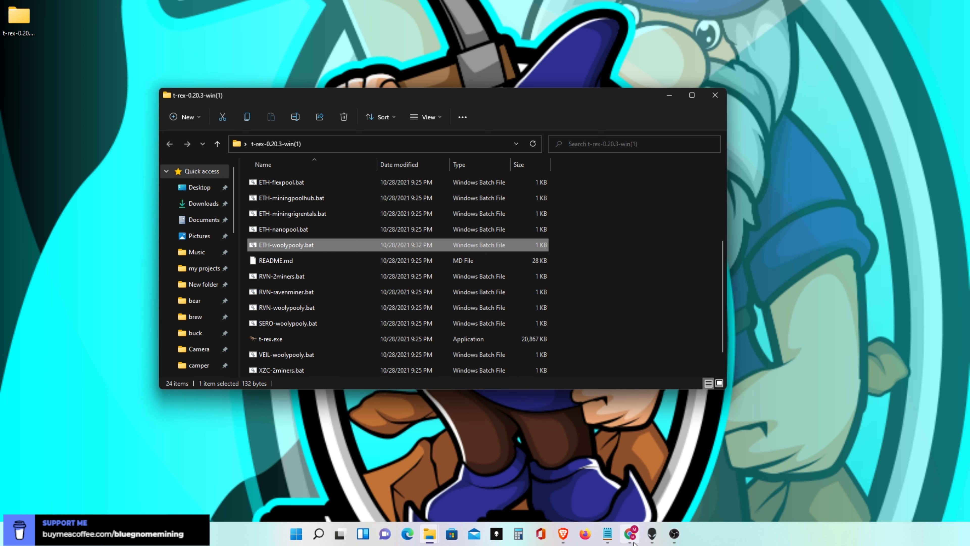
pyautogui.click(608, 533)
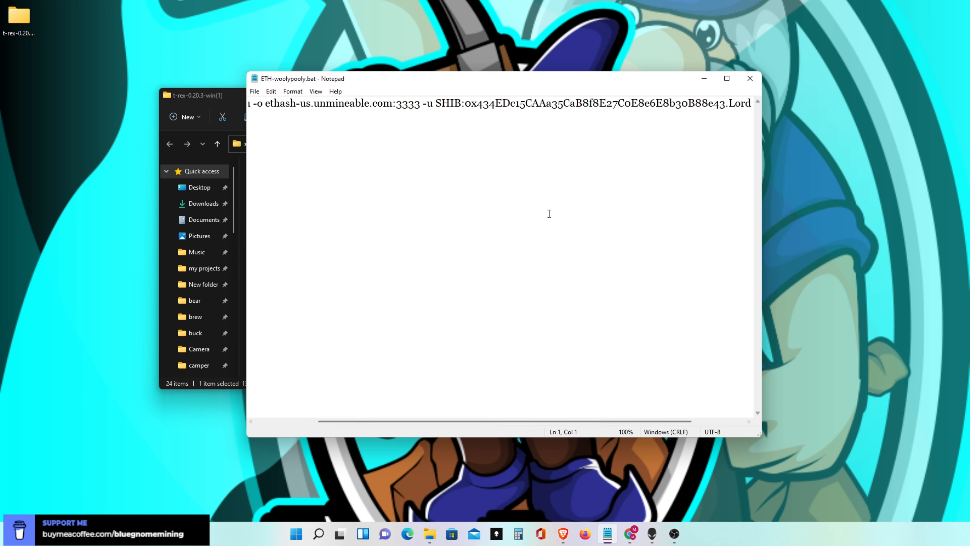
pyautogui.moveTo(537, 423); pyautogui.dragTo(440, 414)
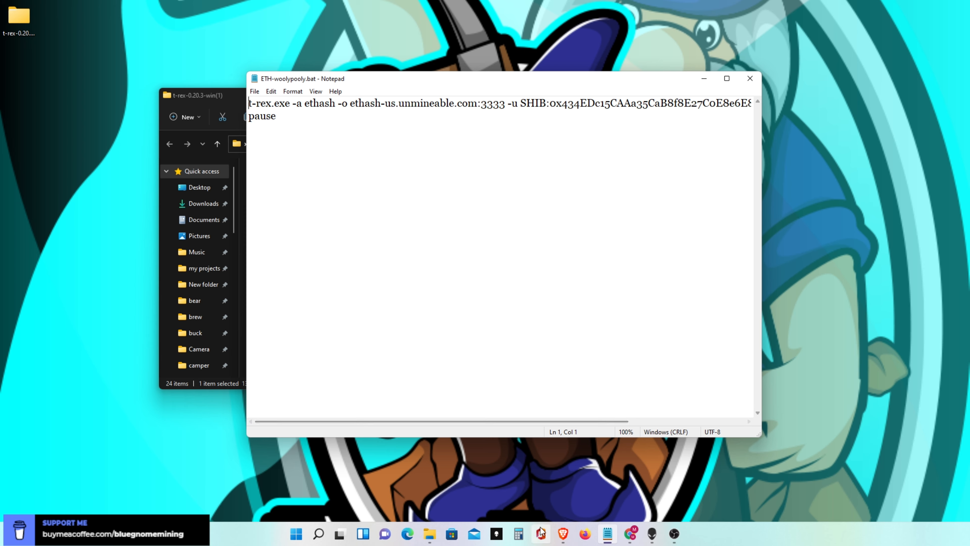
# - Switch to the browser's unMineable SHIB page and expand the list of regional Ethash servers
pyautogui.moveTo(570, 536)
pyautogui.click(573, 501)
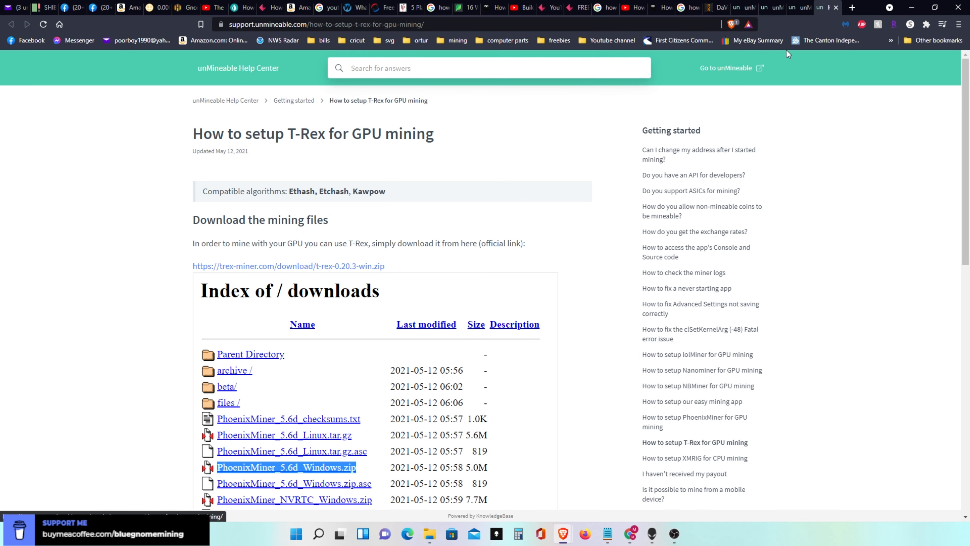
pyautogui.click(796, 8)
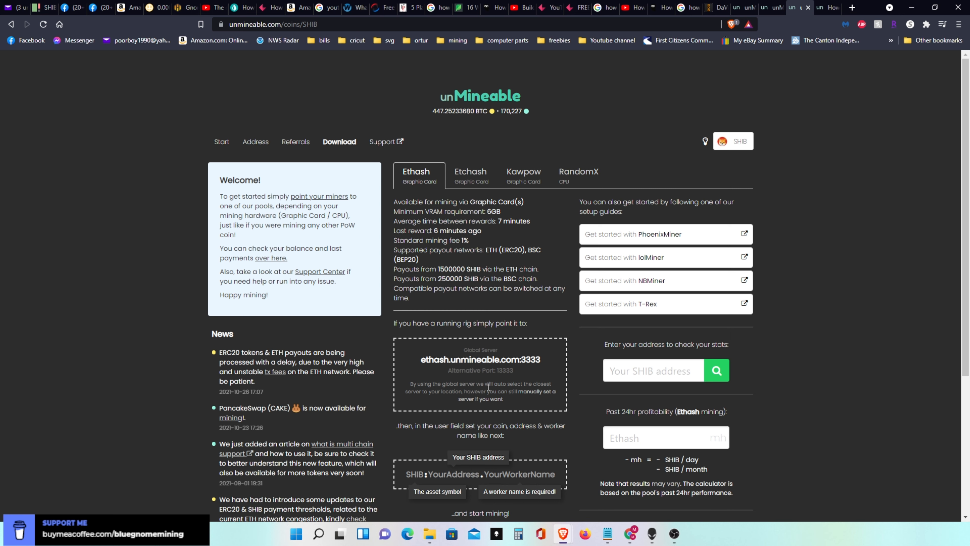
pyautogui.click(537, 394)
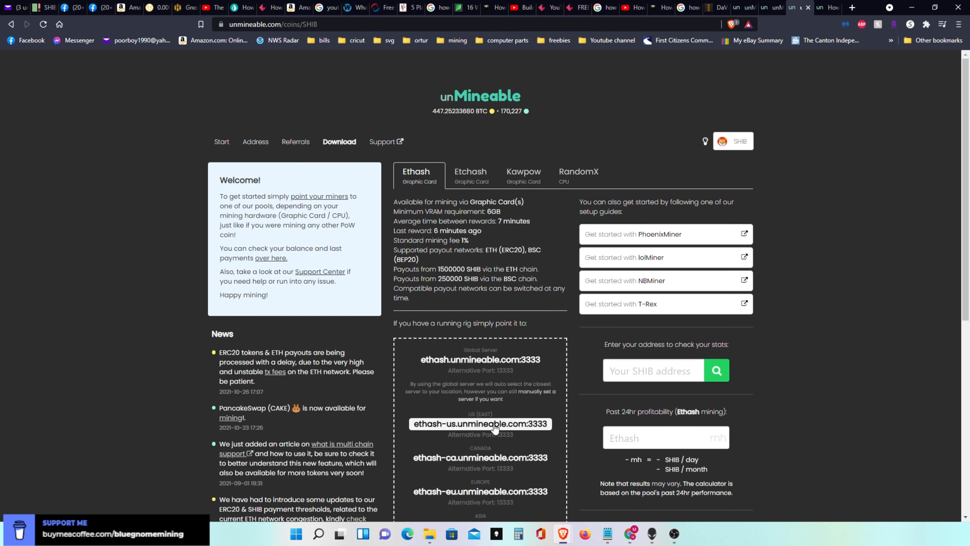
# - Compare the server and user parameters in ETH-woolypooly.bat with the server addresses and user format on the SHIB page
pyautogui.click(608, 534)
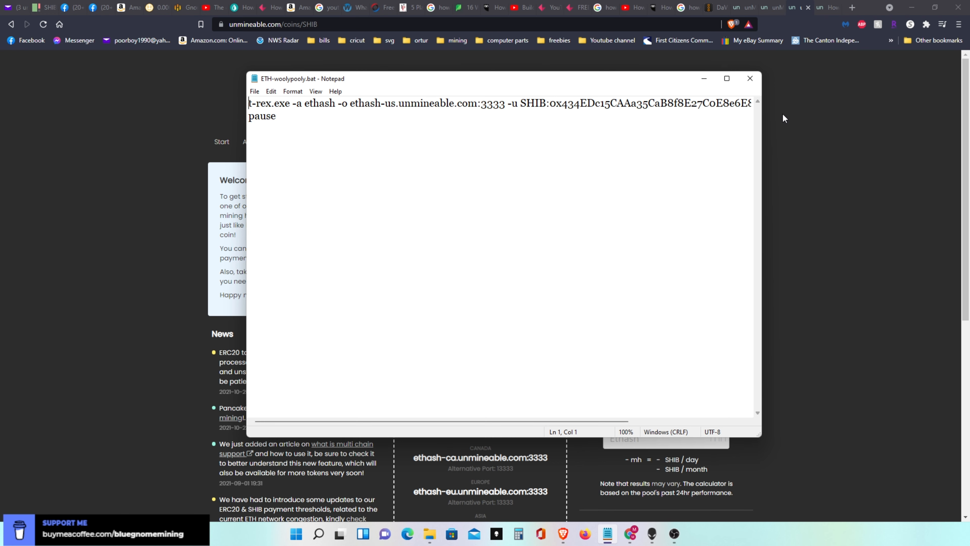
pyautogui.click(776, 147)
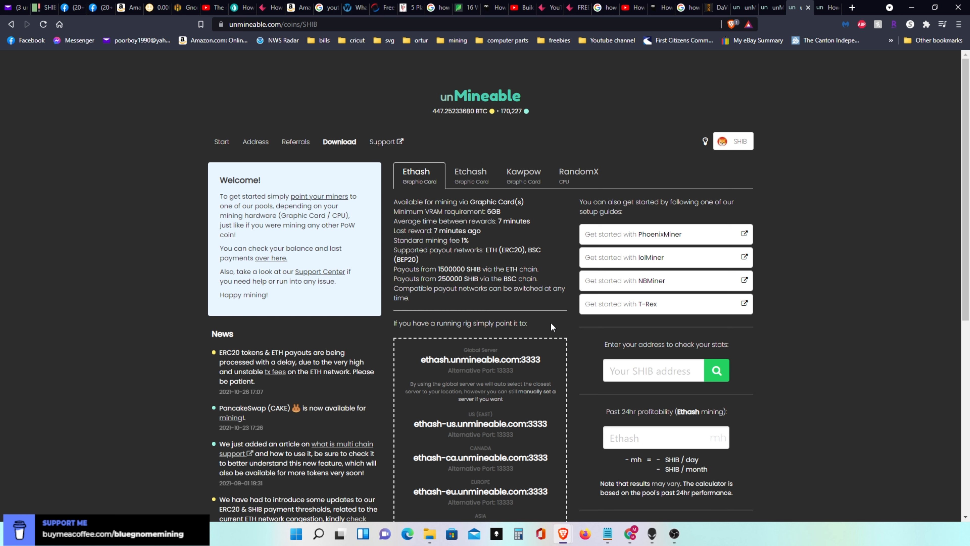
pyautogui.click(608, 533)
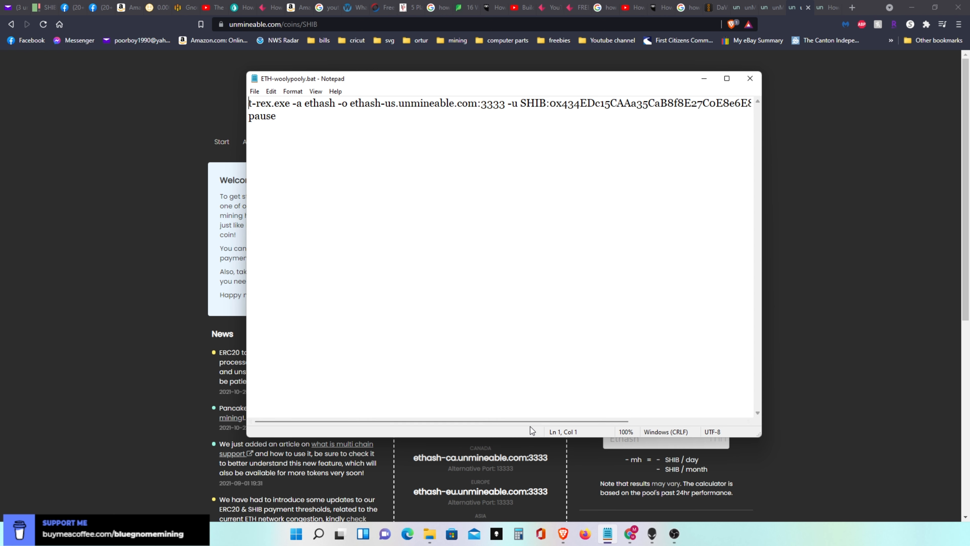
pyautogui.moveTo(535, 420); pyautogui.dragTo(703, 421)
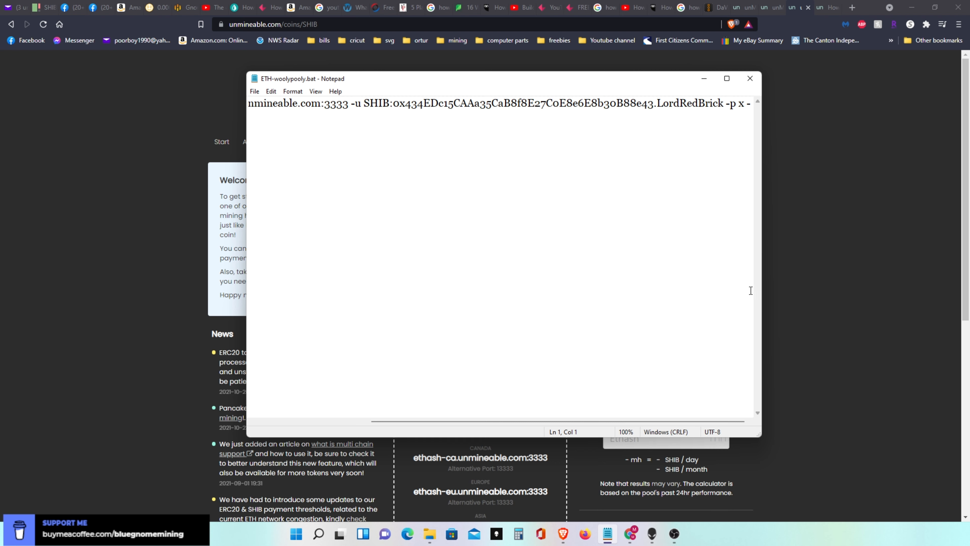
pyautogui.click(867, 318)
pyautogui.moveTo(965, 278); pyautogui.dragTo(962, 396)
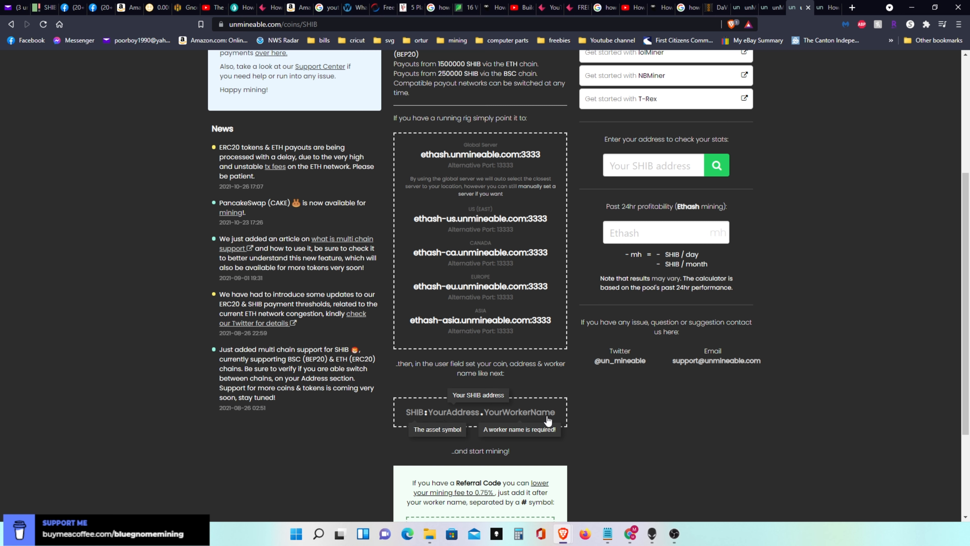
# - Return to ETH-woolypooly.bat in Notepad and close the file
pyautogui.click(609, 535)
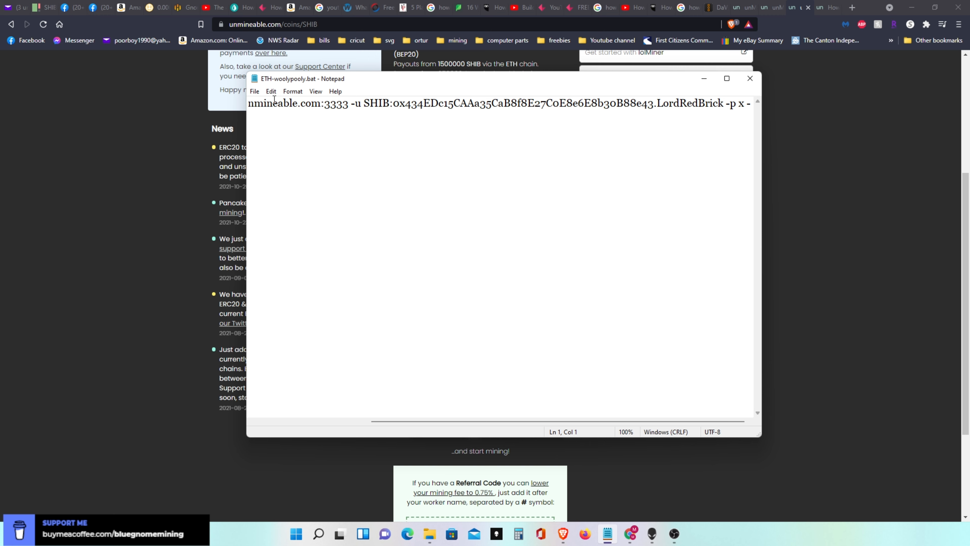
pyautogui.click(255, 92)
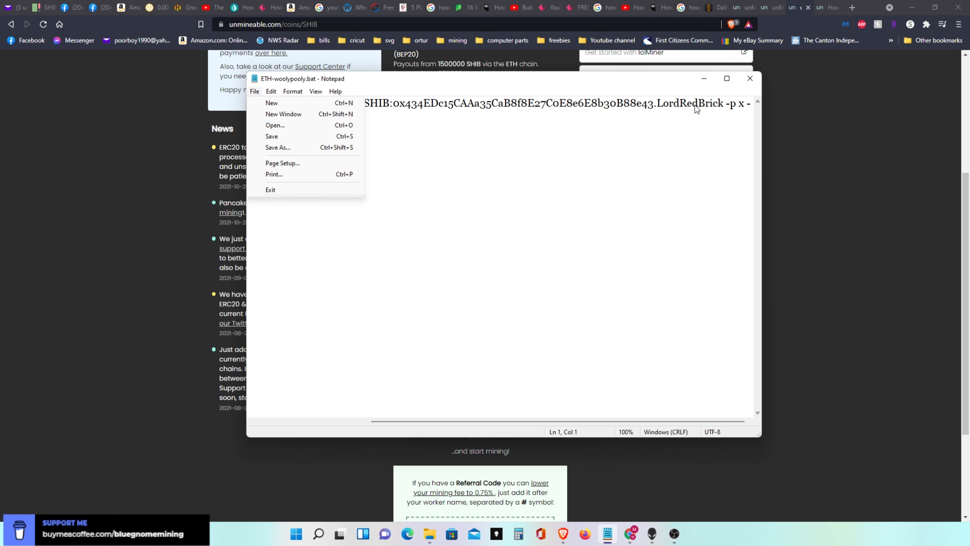
pyautogui.click(751, 78)
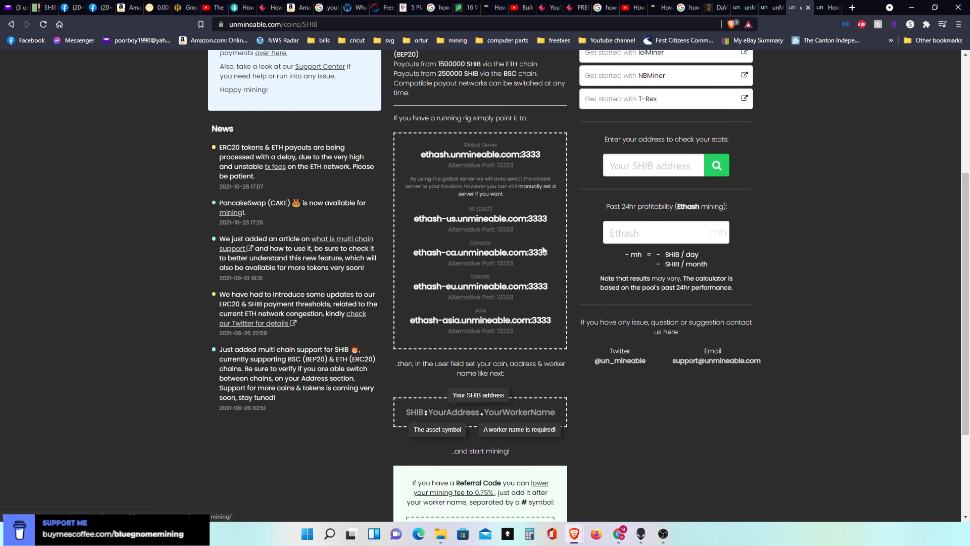
# - Minimise the browser, run ETH-woolypooly.bat from the T-Rex folder and move its console window into view
pyautogui.click(721, 369)
pyautogui.click(912, 6)
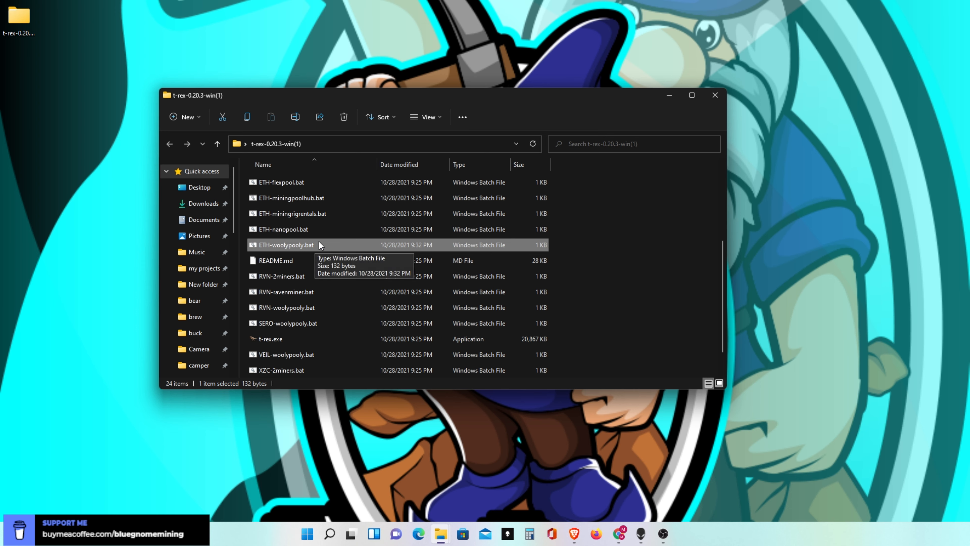
pyautogui.doubleClick(283, 245)
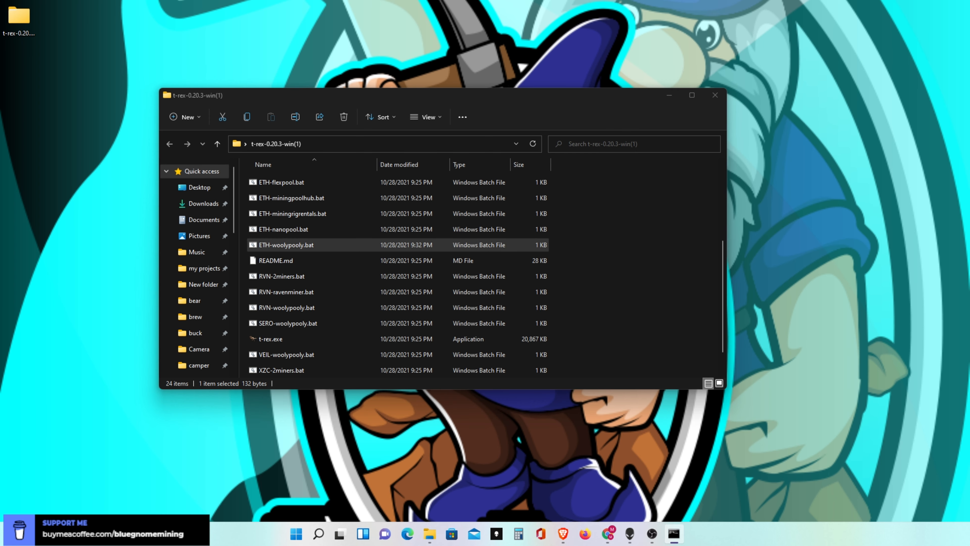
pyautogui.moveTo(0, 129); pyautogui.dragTo(561, 129)
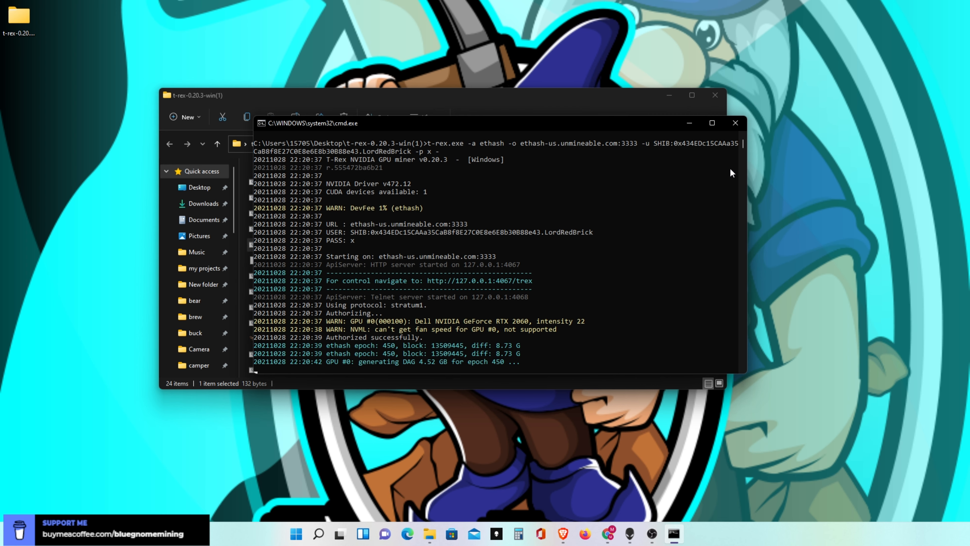
# - Close the miner's console window and the T-Rex folder
pyautogui.click(736, 126)
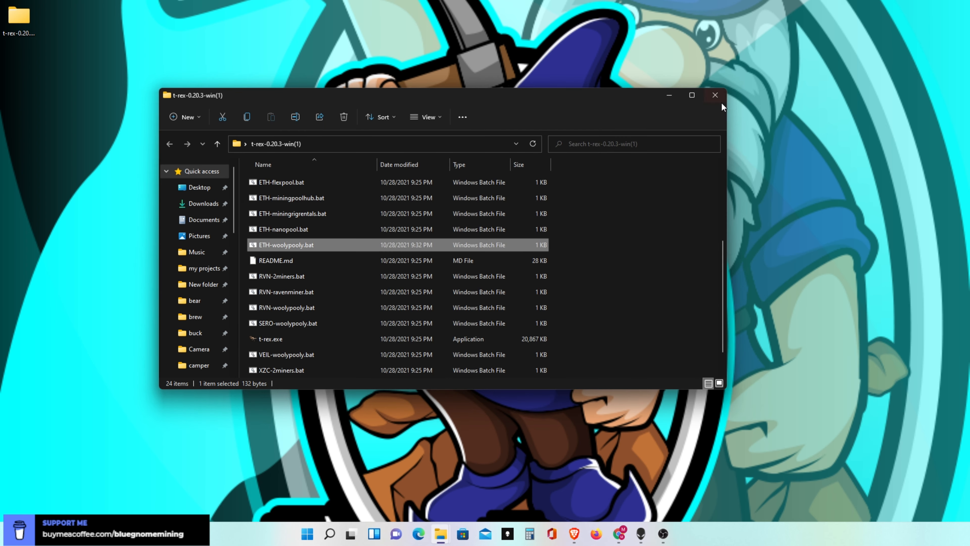
pyautogui.click(715, 96)
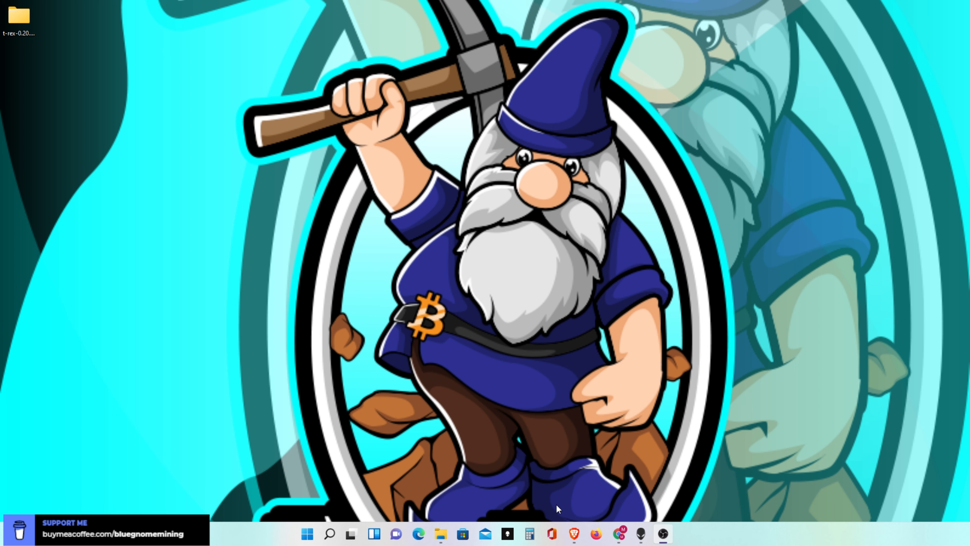
# - Switch to the browser's unMineable SHIB address page and examine the pending balance, payout options and worker hashrate chart
pyautogui.moveTo(575, 534)
pyautogui.click(607, 491)
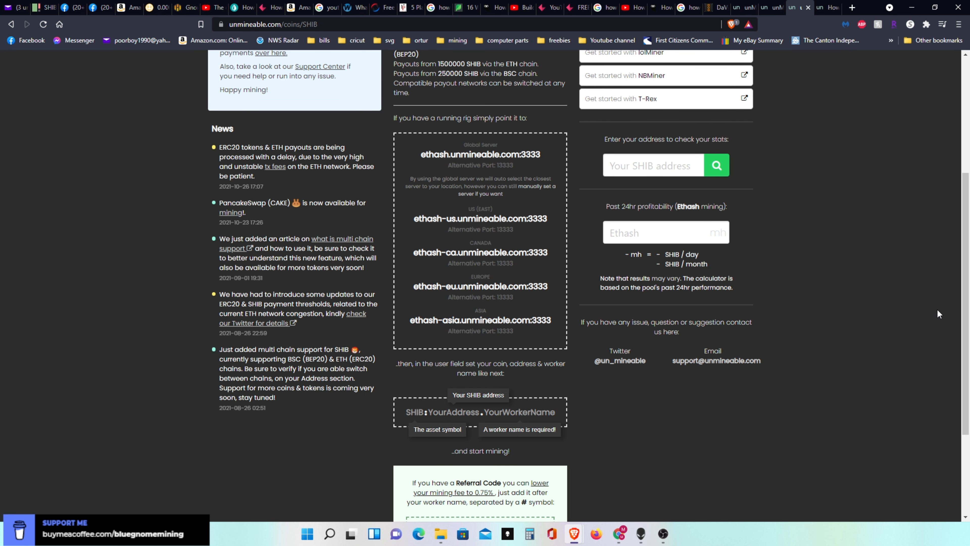
pyautogui.moveTo(968, 319); pyautogui.dragTo(968, 173)
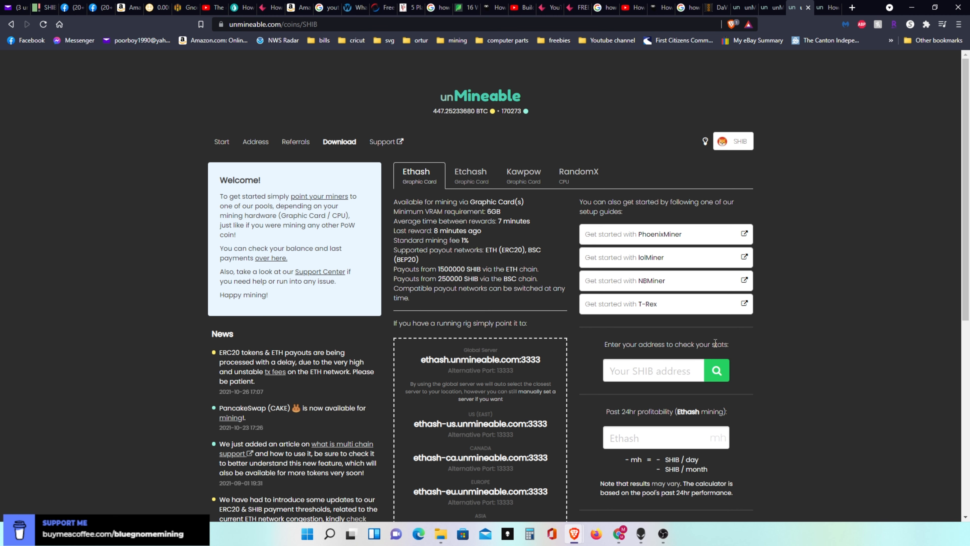
pyautogui.click(770, 7)
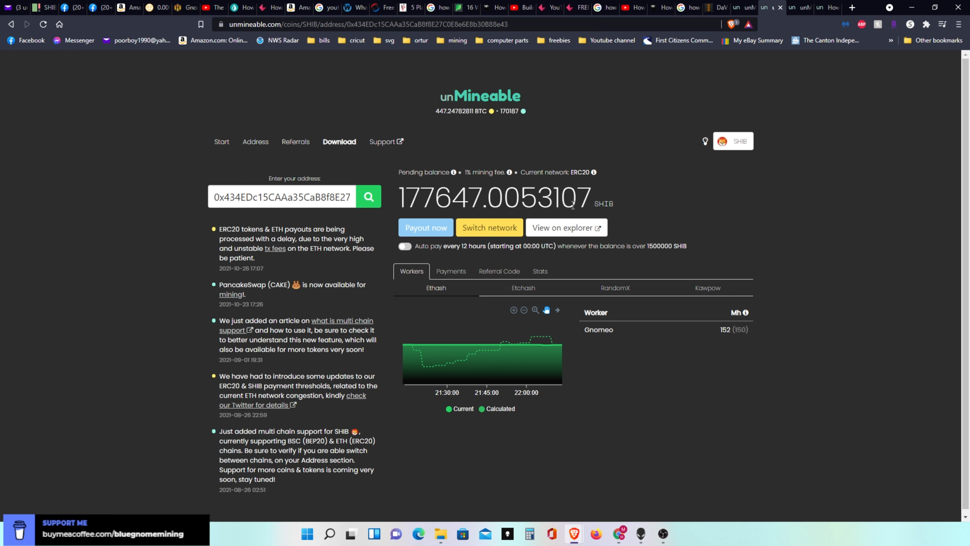
pyautogui.moveTo(446, 345)
pyautogui.moveTo(470, 365)
pyautogui.moveTo(428, 228)
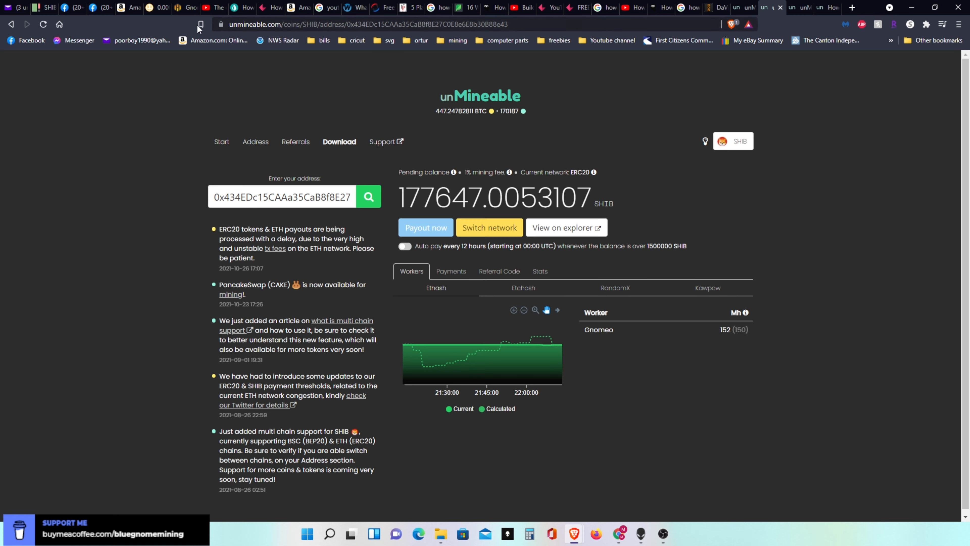
# - Switch to the Hive OS page and open the wallet list of the BlueGnomeMining farm
pyautogui.click(186, 10)
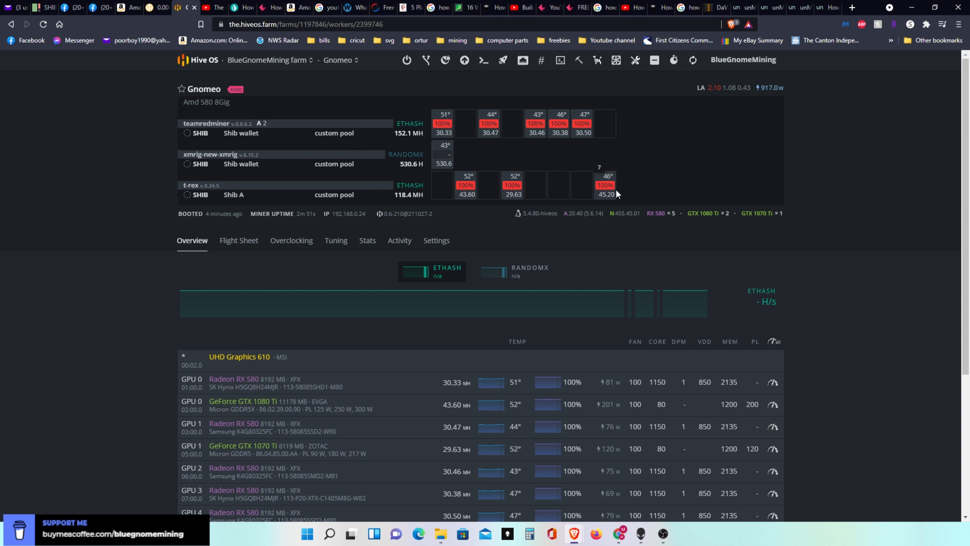
pyautogui.moveTo(966, 221); pyautogui.dragTo(968, 199)
pyautogui.click(263, 61)
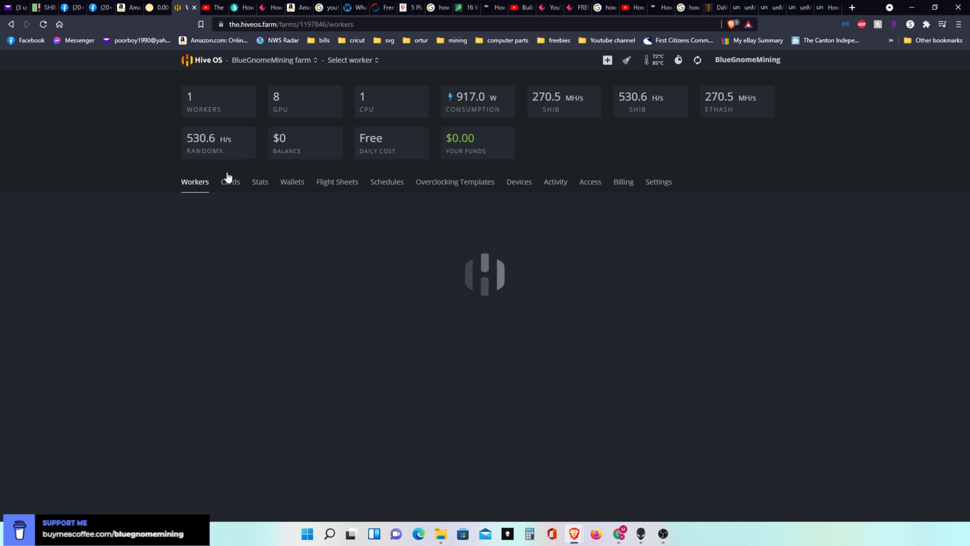
pyautogui.click(289, 184)
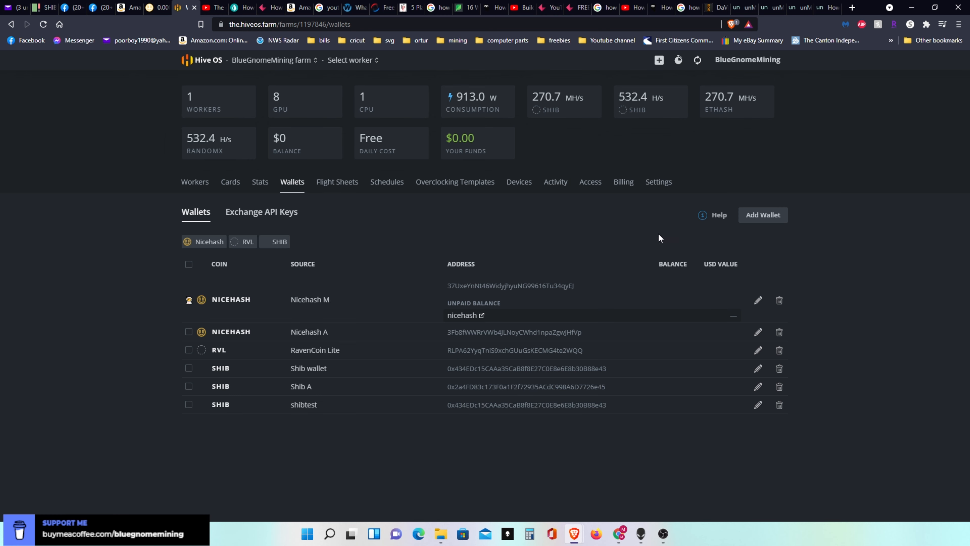
# - Start a new wallet in the farm and choose SHIB as its coin
pyautogui.click(760, 215)
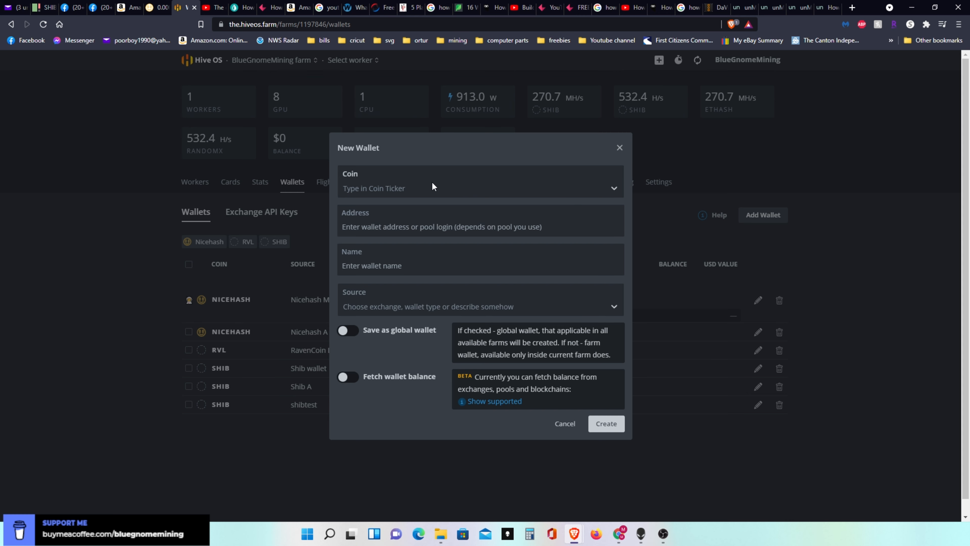
pyautogui.click(555, 187)
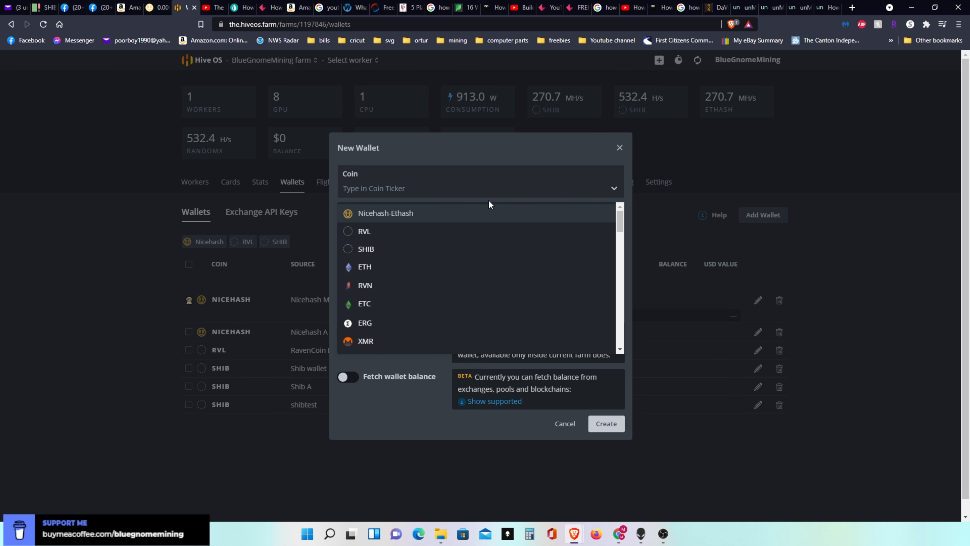
pyautogui.click(367, 249)
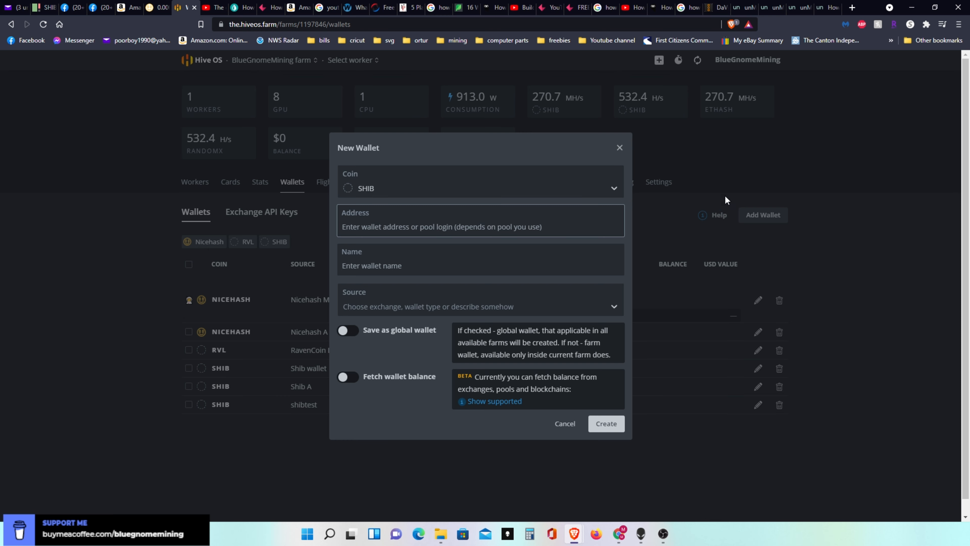
# - Copy the full SHIB wallet address from the unMineable address page
pyautogui.click(799, 11)
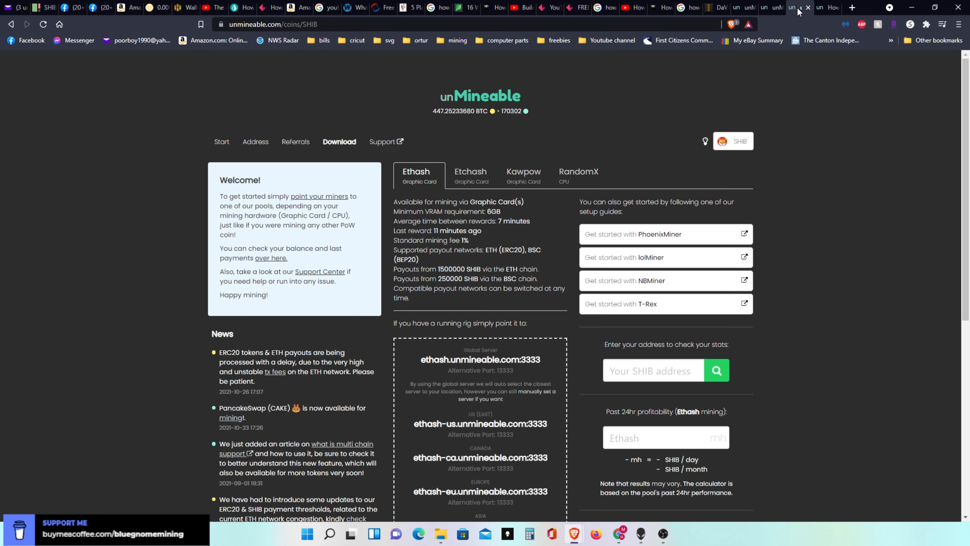
pyautogui.click(771, 8)
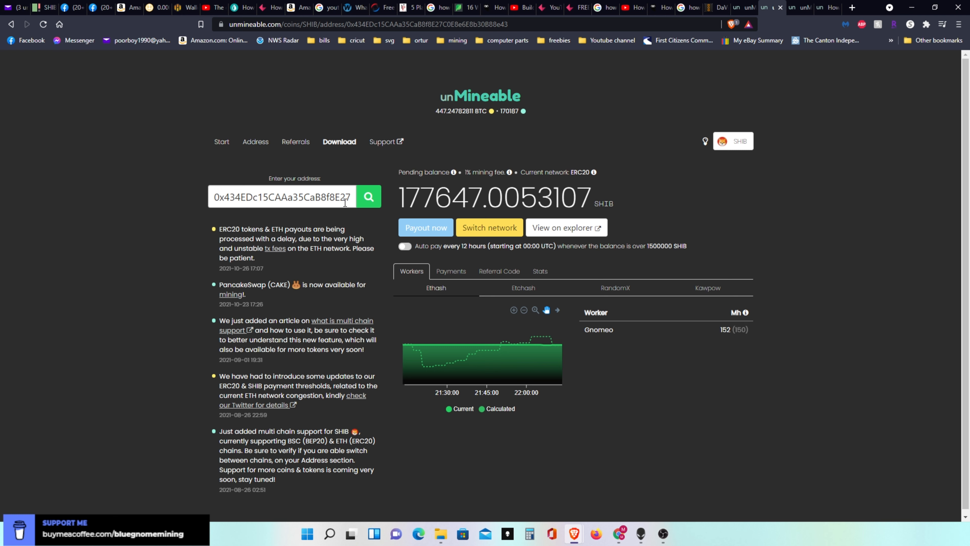
pyautogui.moveTo(213, 196); pyautogui.dragTo(363, 197)
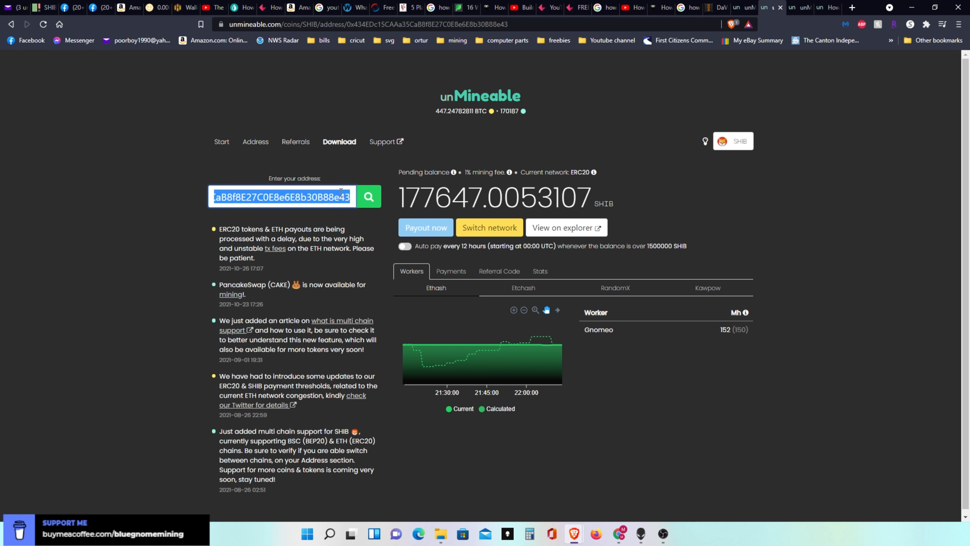
pyautogui.rightClick(329, 194)
pyautogui.click(347, 229)
# - Return to Hive OS and paste the copied wallet address into the new wallet's address
pyautogui.click(184, 8)
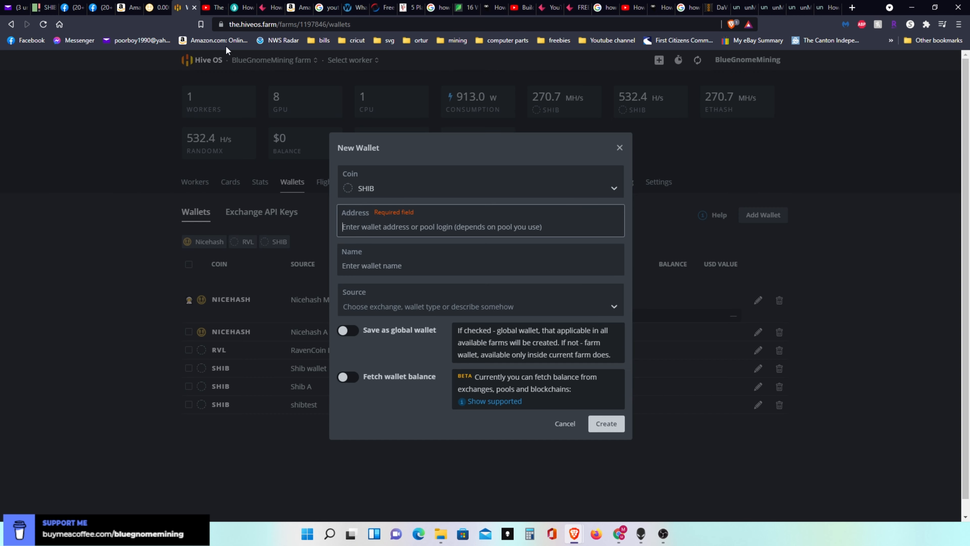
pyautogui.click(415, 225)
pyautogui.rightClick(414, 224)
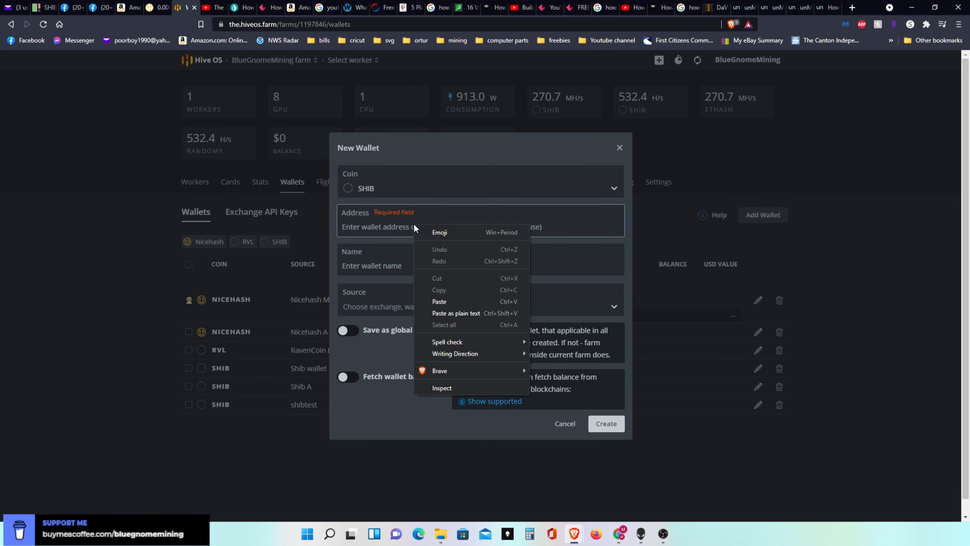
pyautogui.click(432, 300)
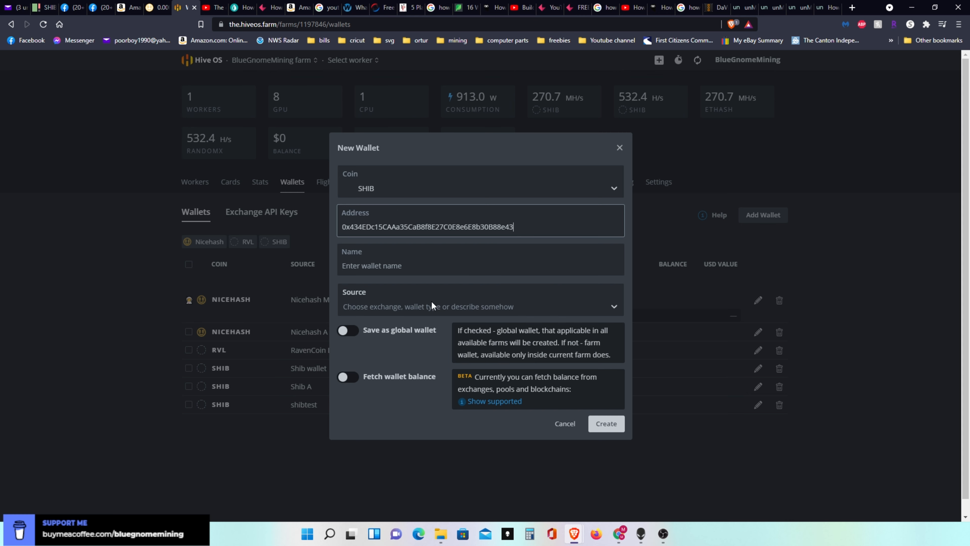
# - Name the new wallet "shib wallet test" and create it
pyautogui.click(415, 267)
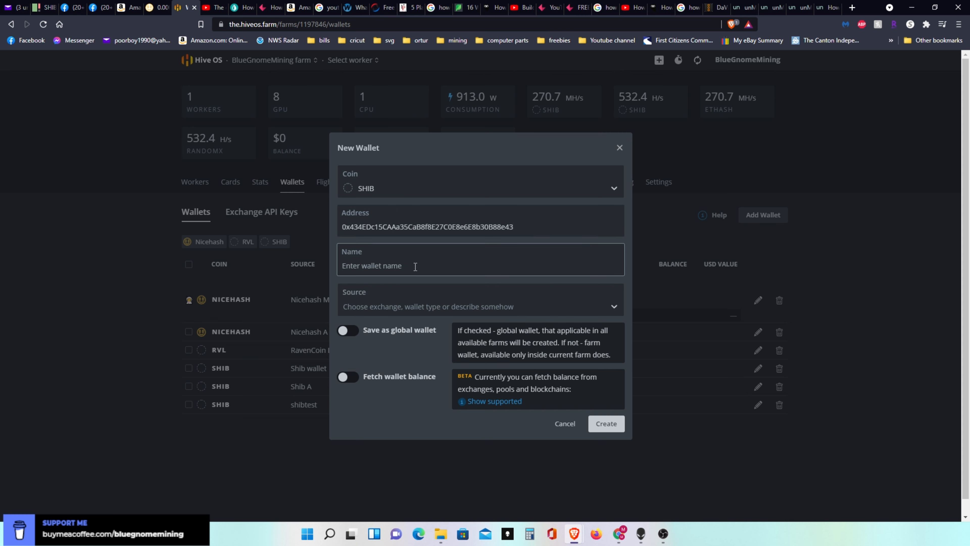
pyautogui.write('shib wallet test')
pyautogui.click(608, 422)
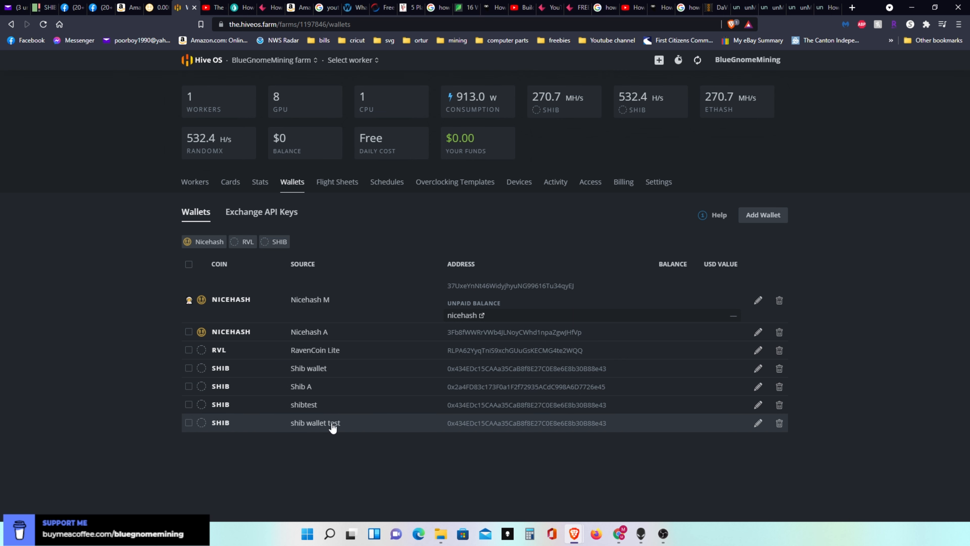
# - Start a new flight sheet in the farm with SHIB as the coin and shib wallet test as the wallet
pyautogui.click(339, 185)
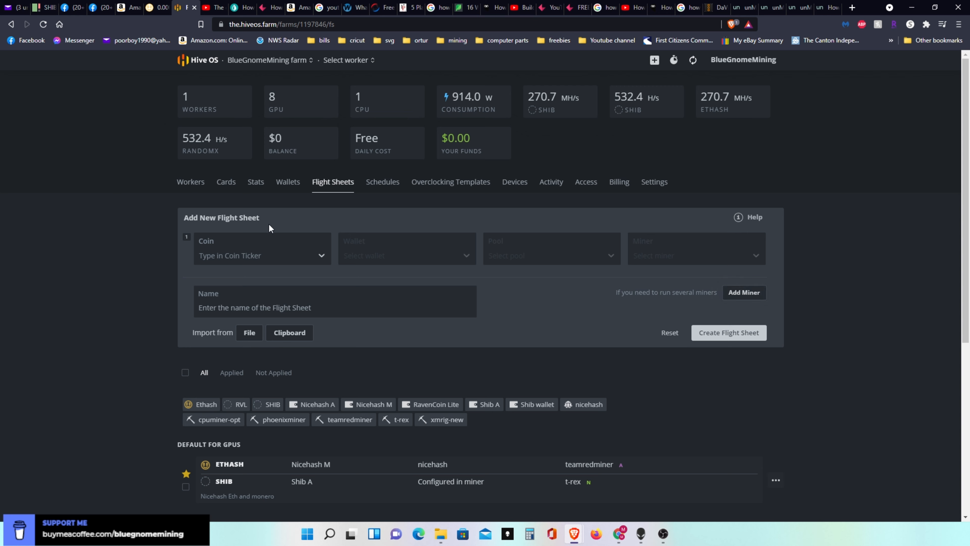
pyautogui.click(321, 255)
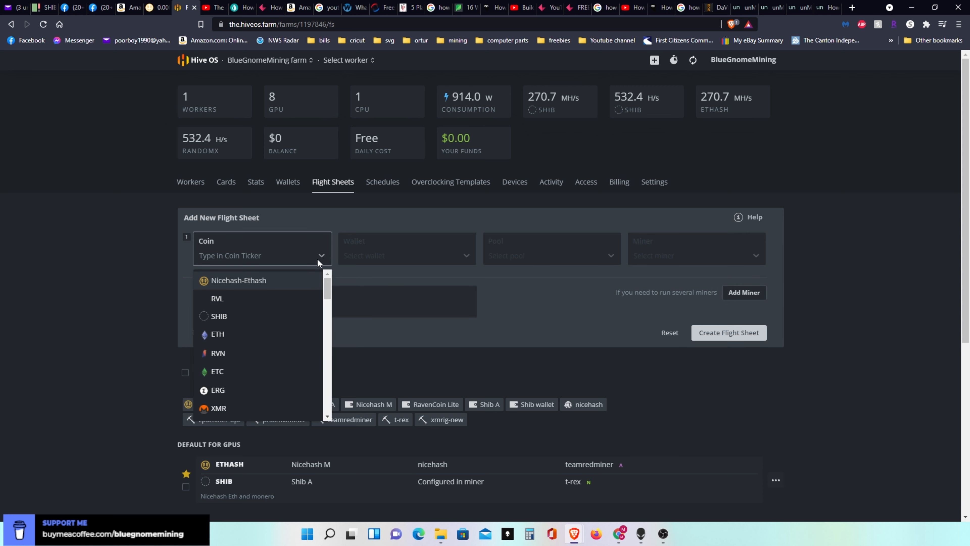
pyautogui.click(242, 317)
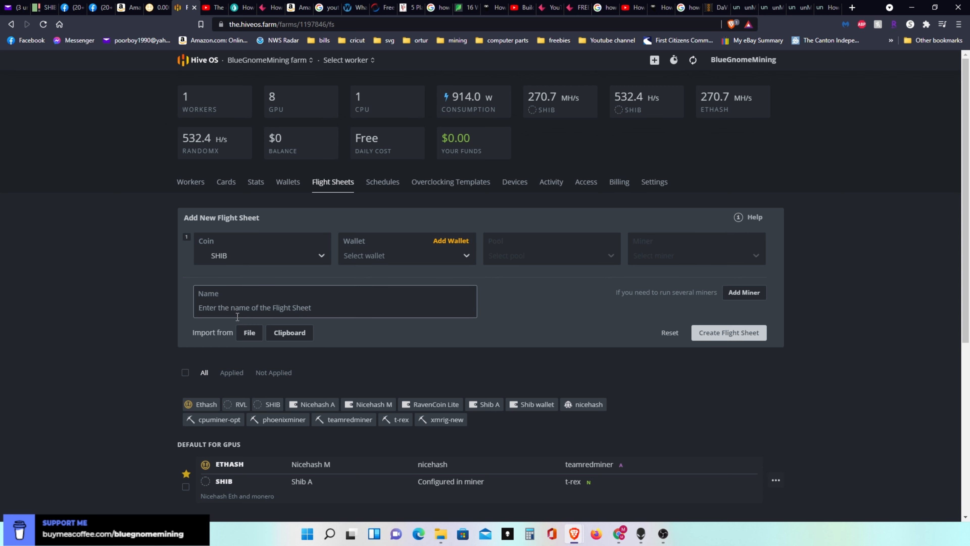
pyautogui.click(468, 256)
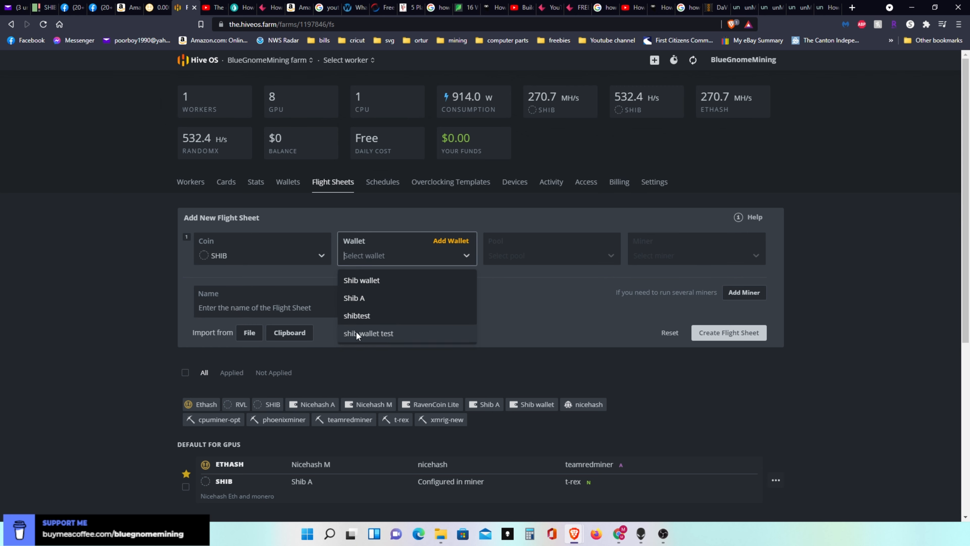
pyautogui.click(370, 331)
# - Set the flight sheet's first entry to the Configure in miner pool and the TeamRedMiner miner
pyautogui.click(605, 254)
pyautogui.click(565, 283)
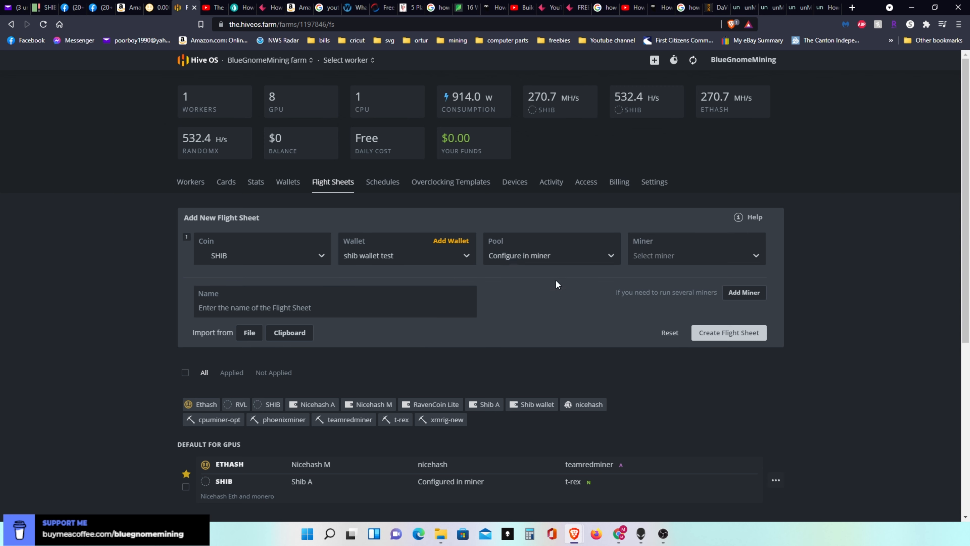
pyautogui.click(737, 257)
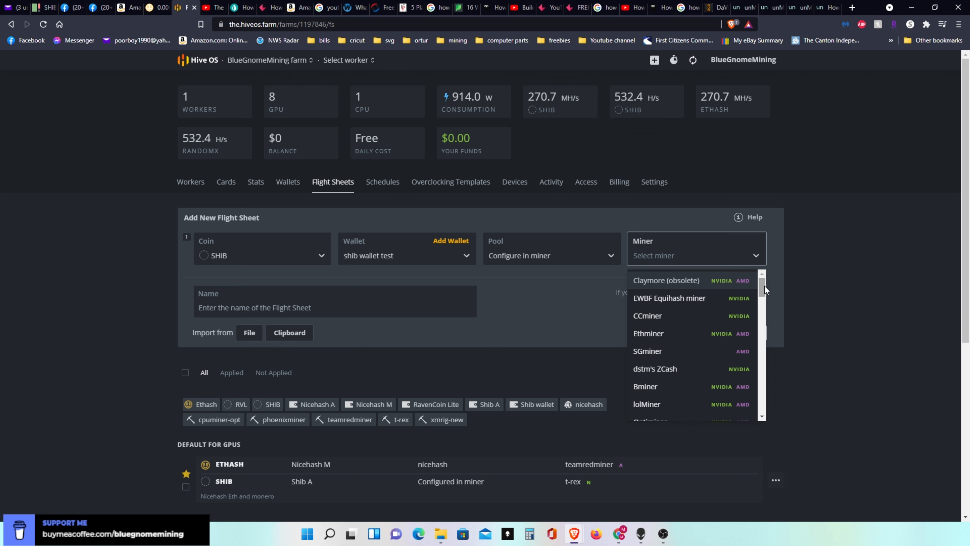
pyautogui.moveTo(765, 285); pyautogui.dragTo(765, 317)
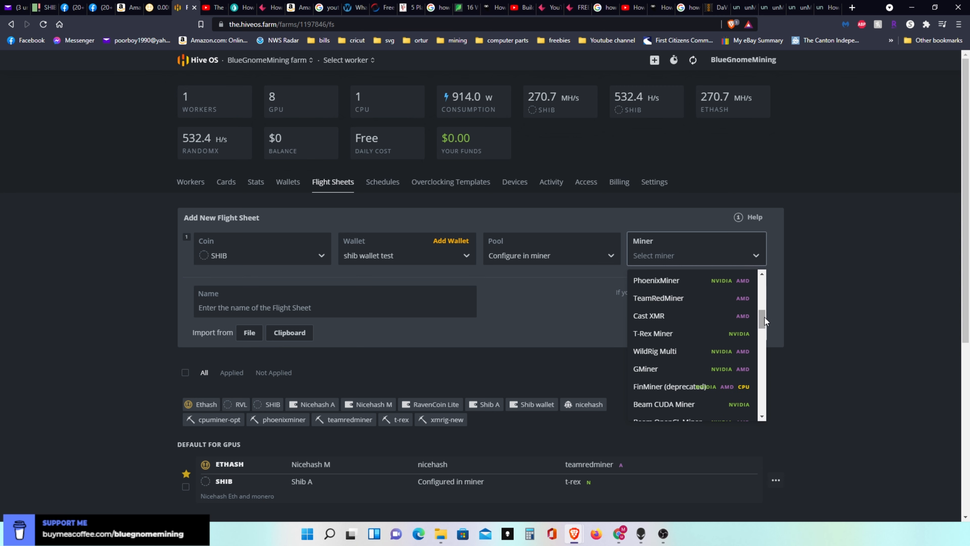
pyautogui.click(667, 298)
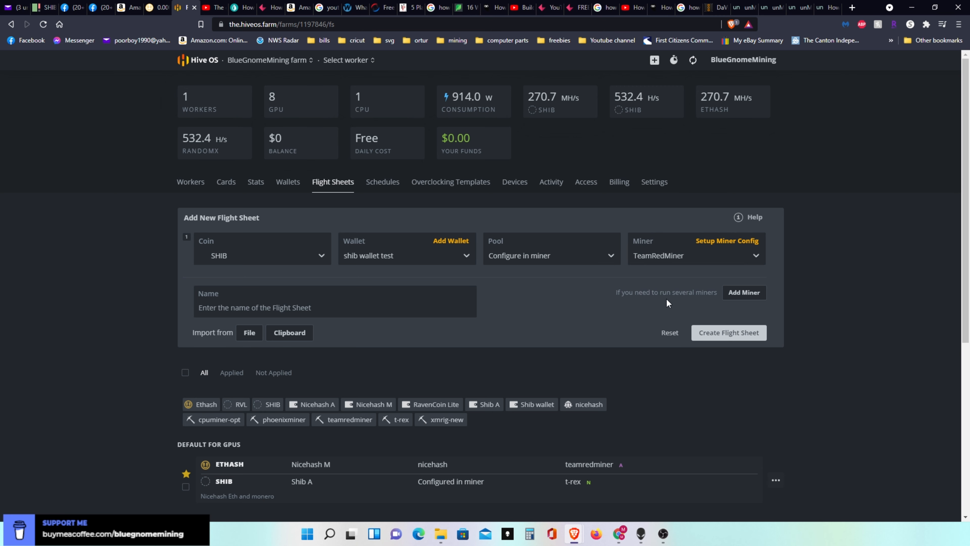
# - Add a second miner entry to the flight sheet with the SHIB coin and shib wallet test
pyautogui.click(745, 293)
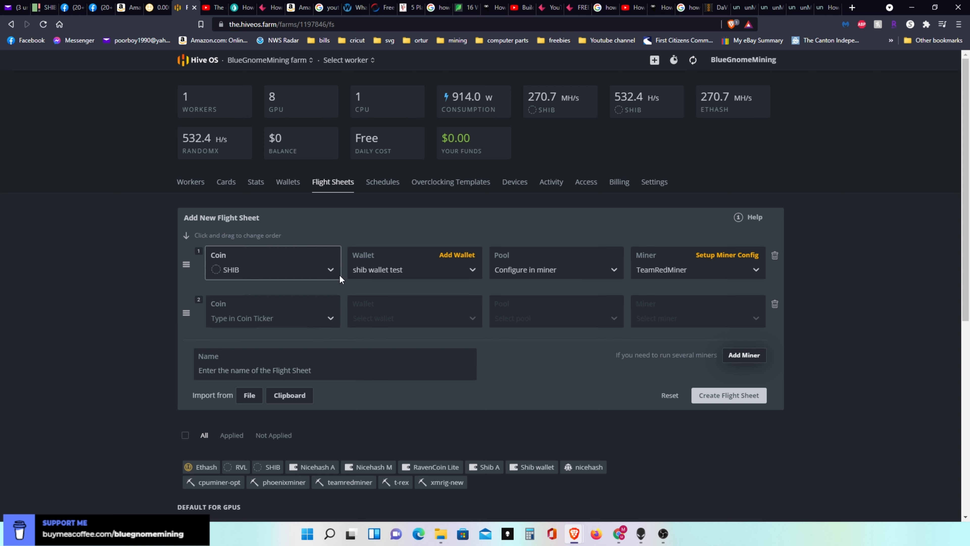
pyautogui.click(333, 310)
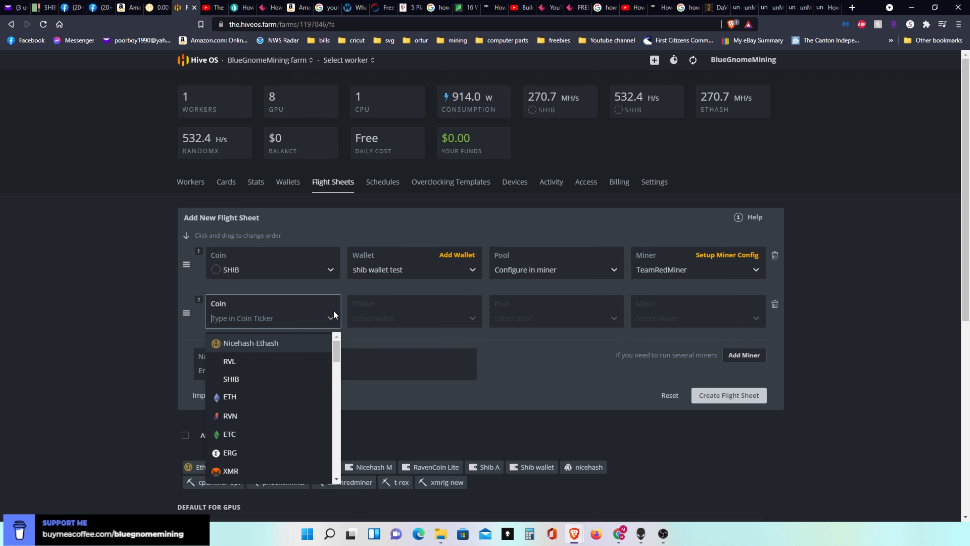
pyautogui.click(251, 378)
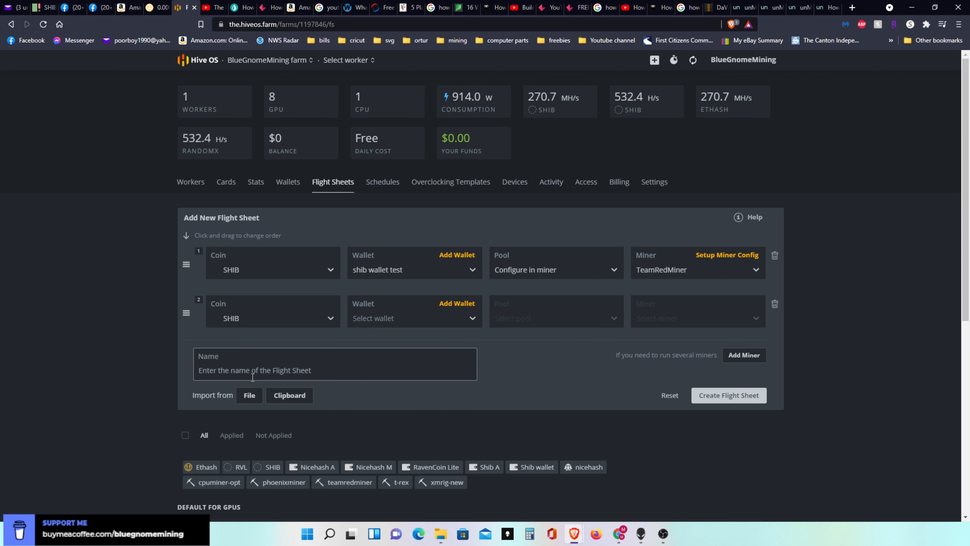
pyautogui.click(472, 317)
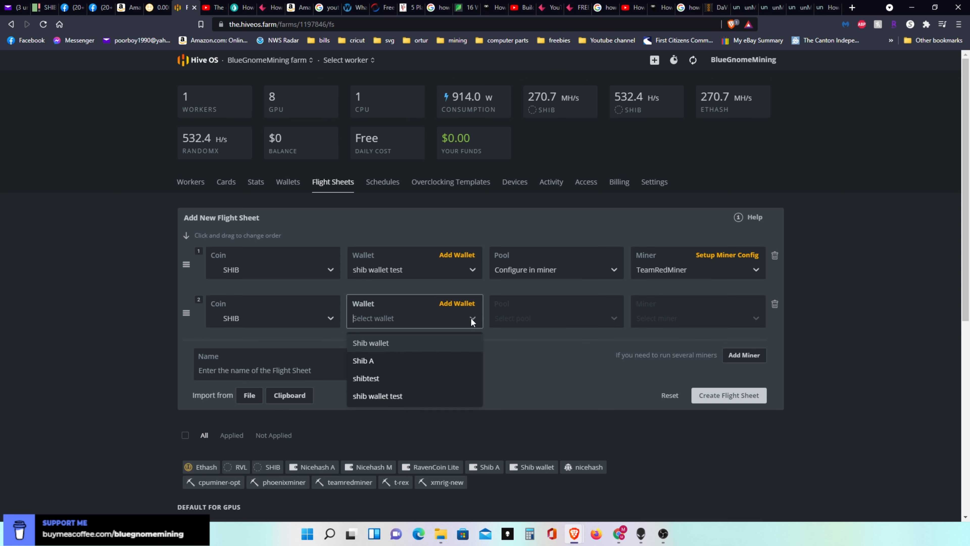
pyautogui.click(393, 396)
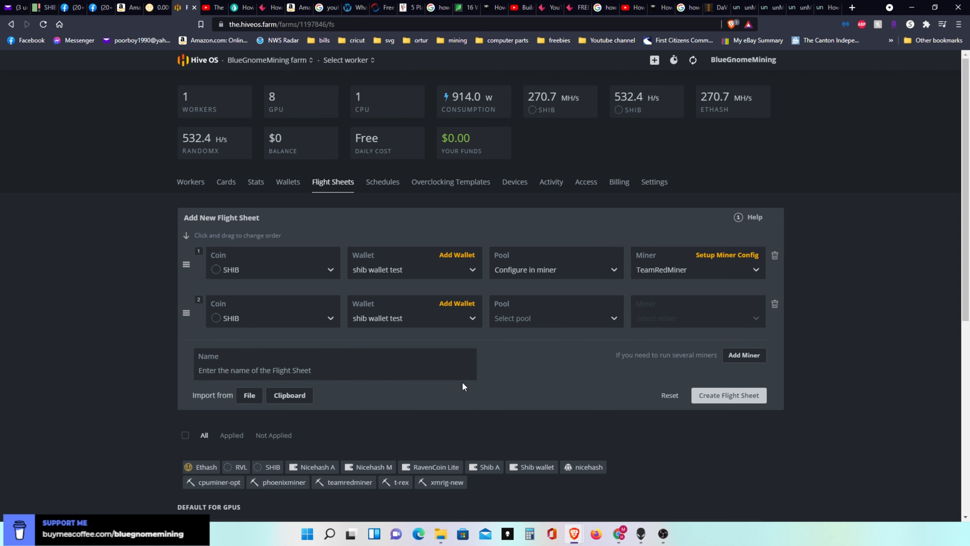
# - Set the second entry's pool to Configure in miner and its miner to T-Rex Miner
pyautogui.click(606, 320)
pyautogui.click(573, 346)
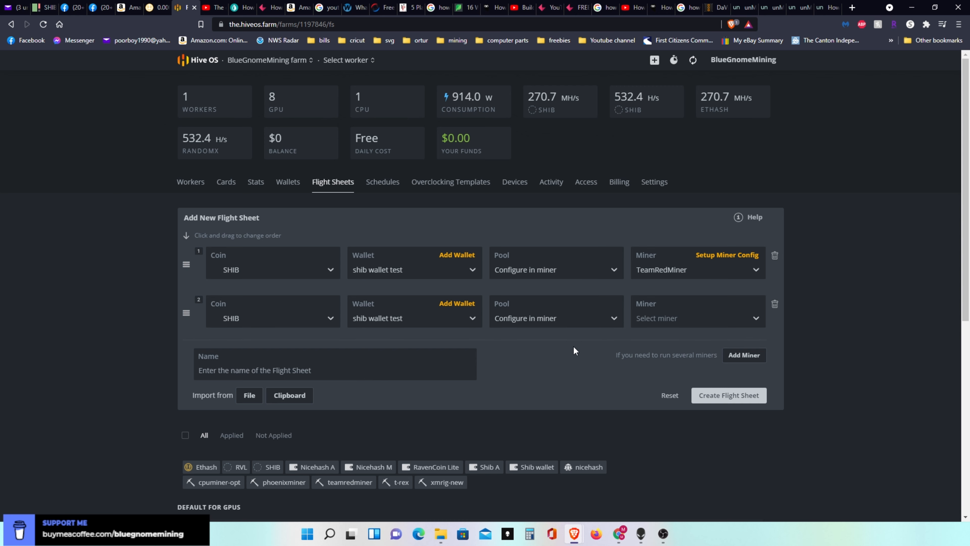
pyautogui.click(756, 317)
pyautogui.moveTo(763, 345); pyautogui.dragTo(763, 361)
pyautogui.scroll(-2, 763, 374)
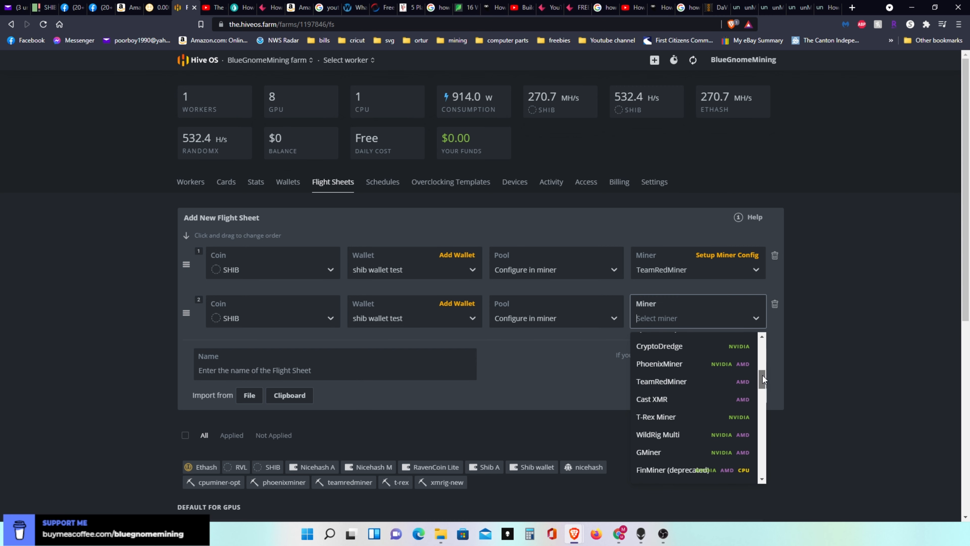
pyautogui.click(670, 395)
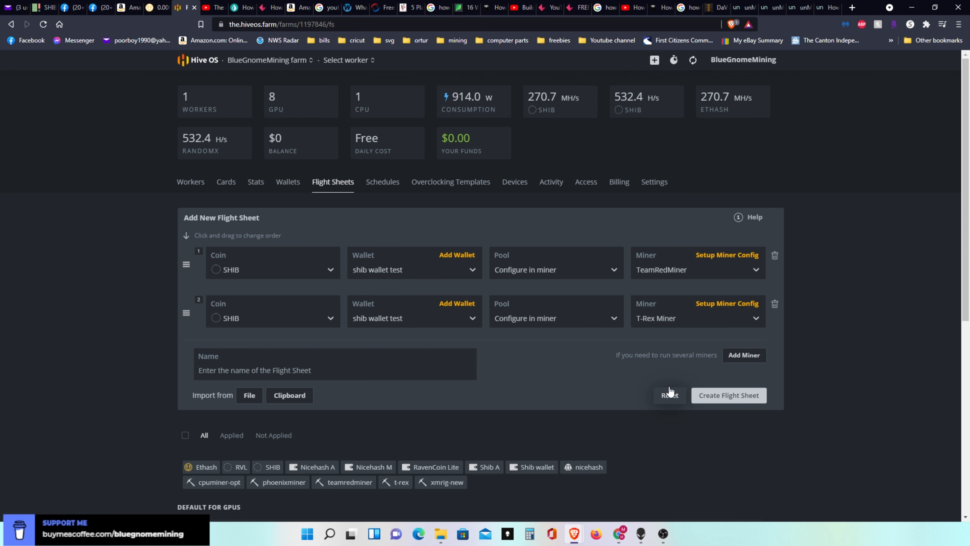
# - Add a third miner entry to the flight sheet using SHIB and shib wallet test
pyautogui.click(743, 356)
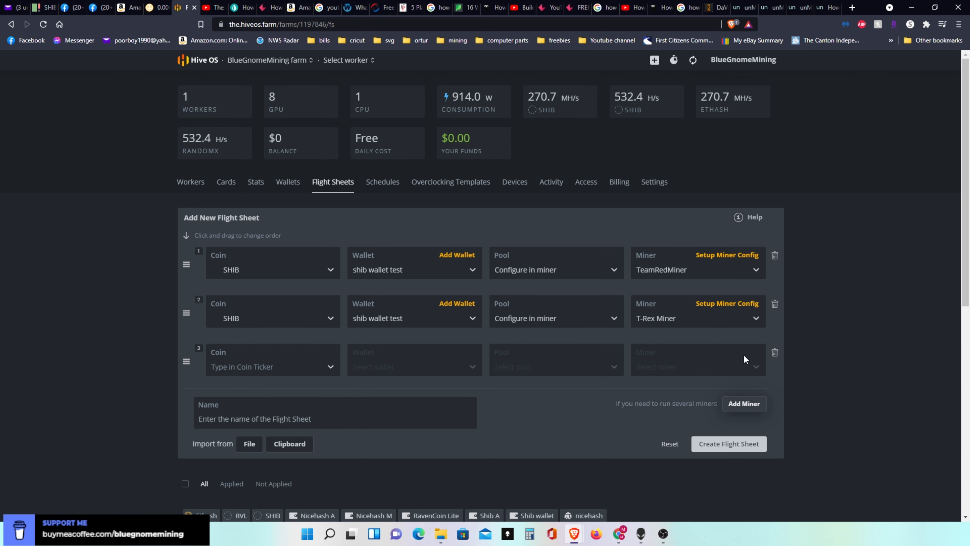
pyautogui.click(297, 364)
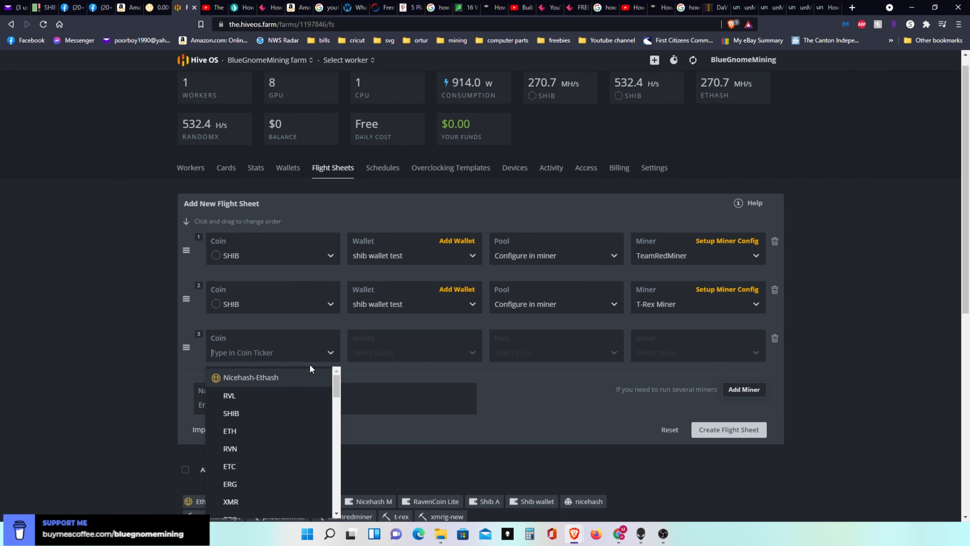
pyautogui.click(252, 413)
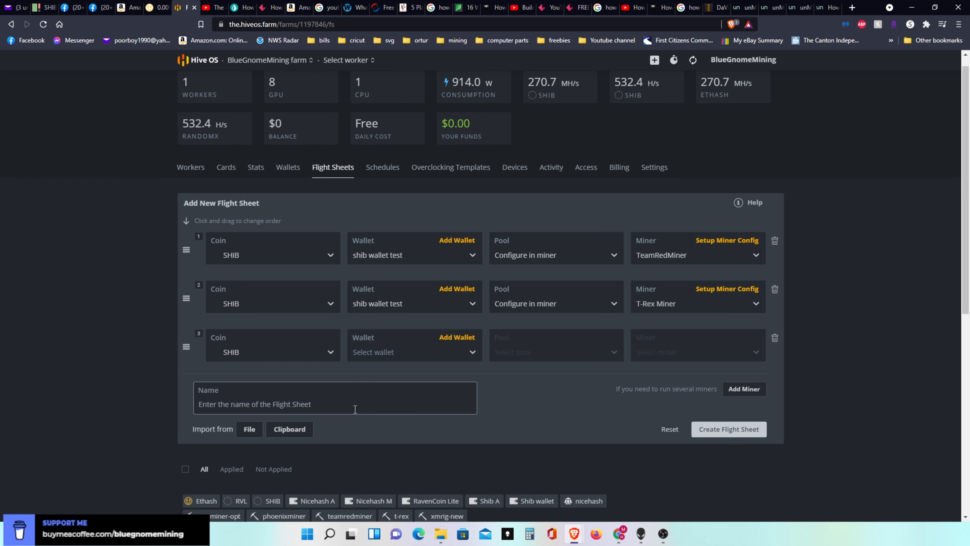
pyautogui.click(454, 348)
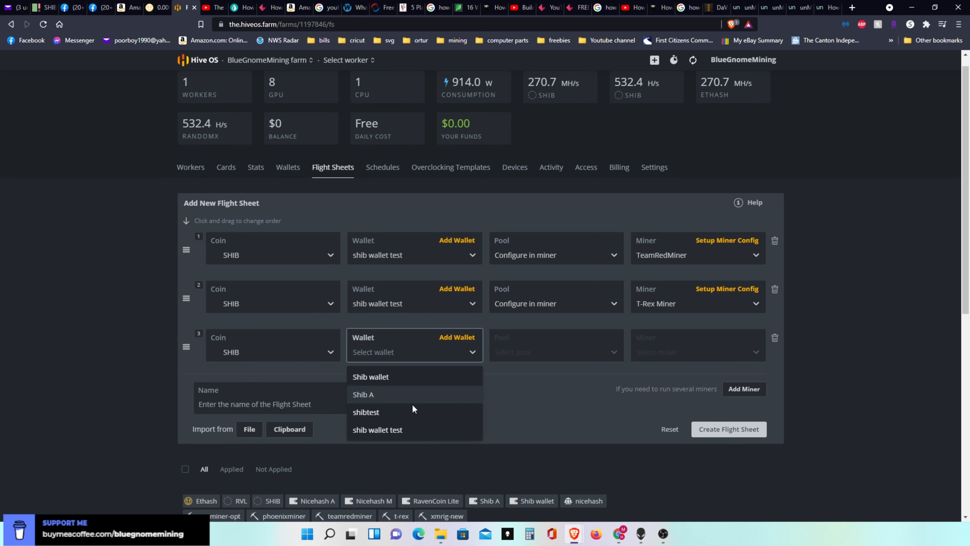
pyautogui.click(402, 432)
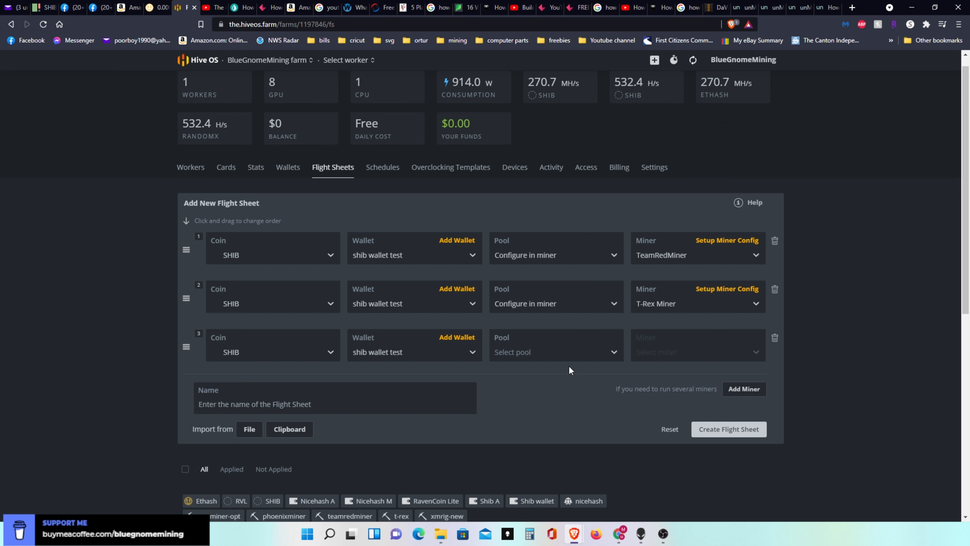
# - Set the third entry's pool to Configure in miner and its miner to XMRig (new)
pyautogui.click(600, 345)
pyautogui.click(571, 379)
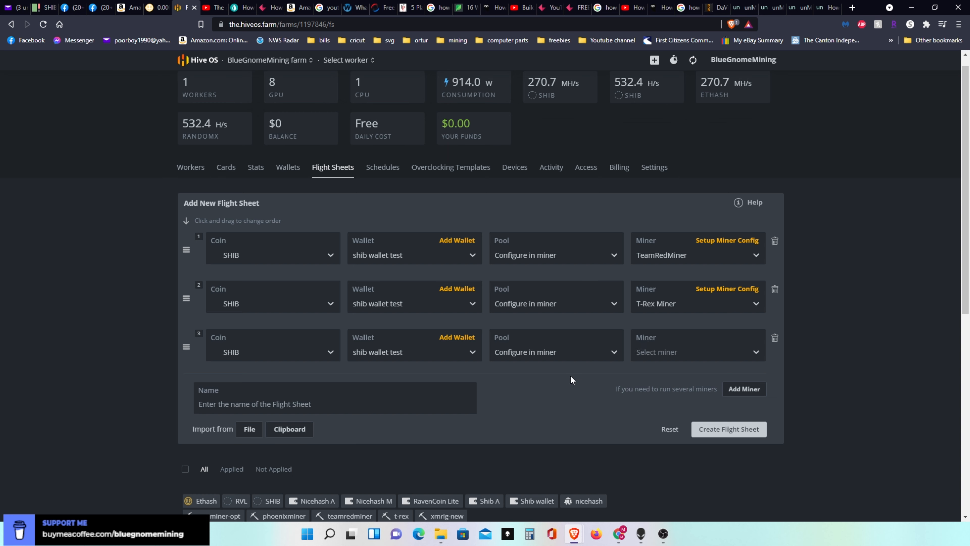
pyautogui.click(738, 350)
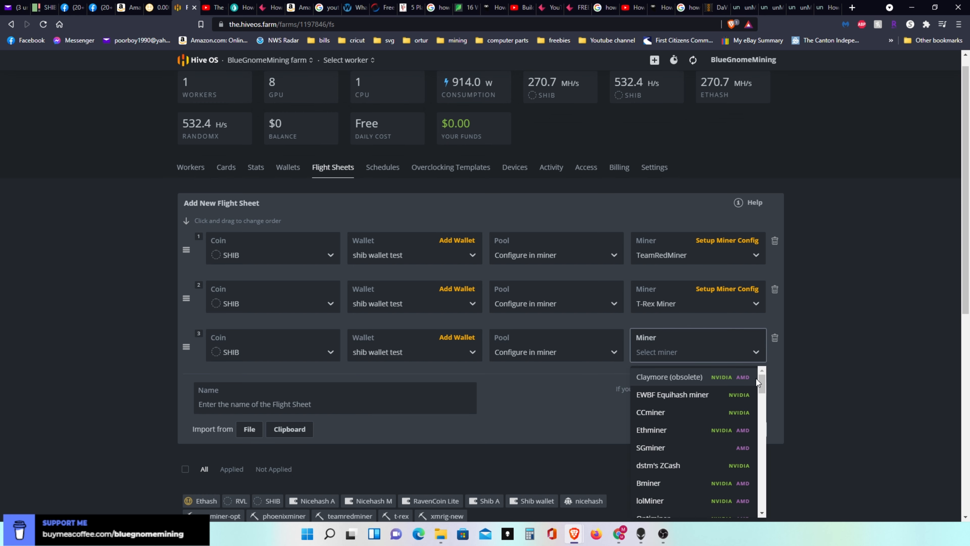
pyautogui.moveTo(763, 383); pyautogui.dragTo(761, 475)
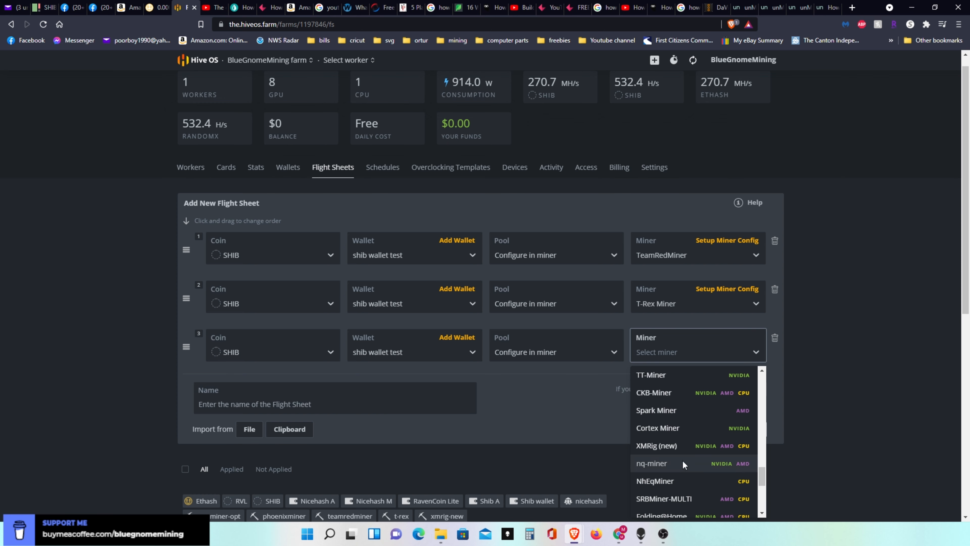
pyautogui.click(653, 447)
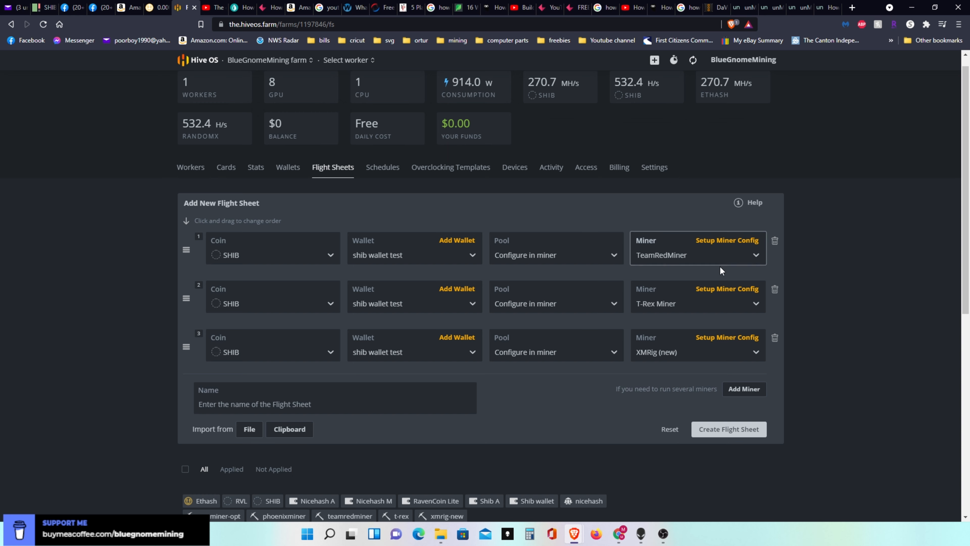
# - Open the TeamRedMiner configuration of the first entry and set its hash algorithm to ethash
pyautogui.click(737, 243)
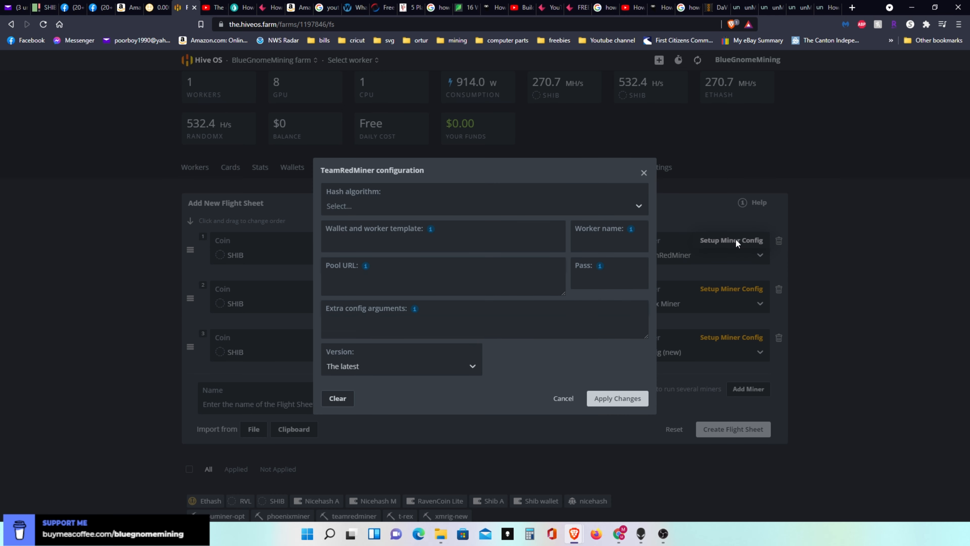
pyautogui.click(428, 206)
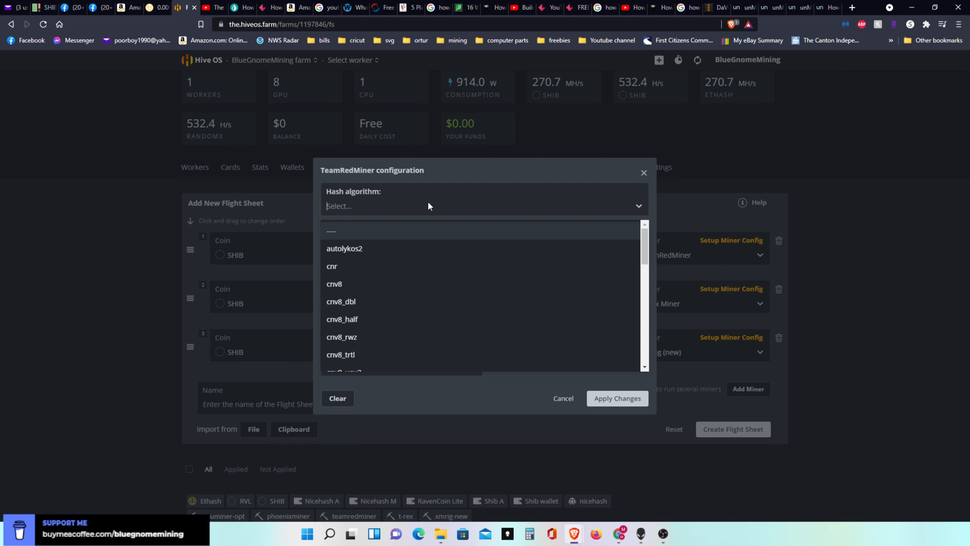
pyautogui.write('eth')
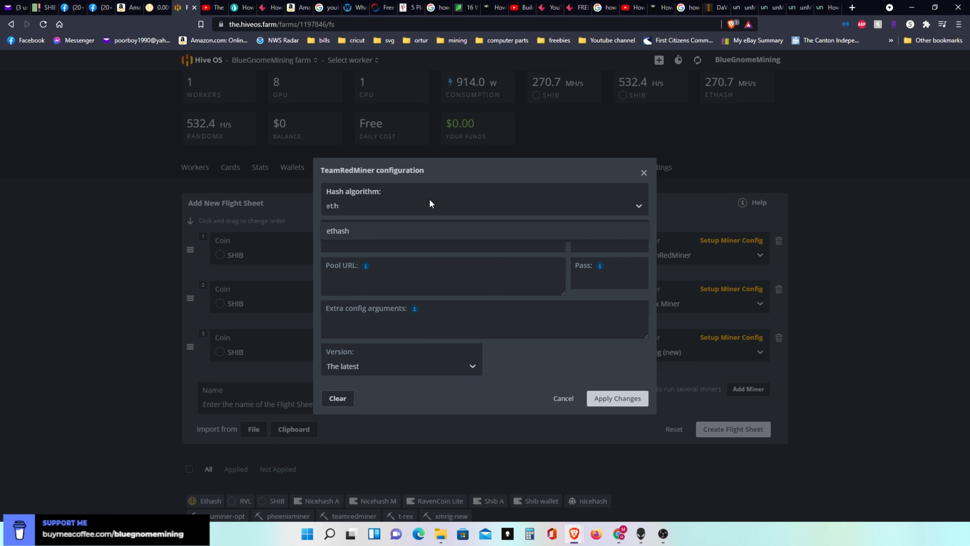
pyautogui.click(389, 229)
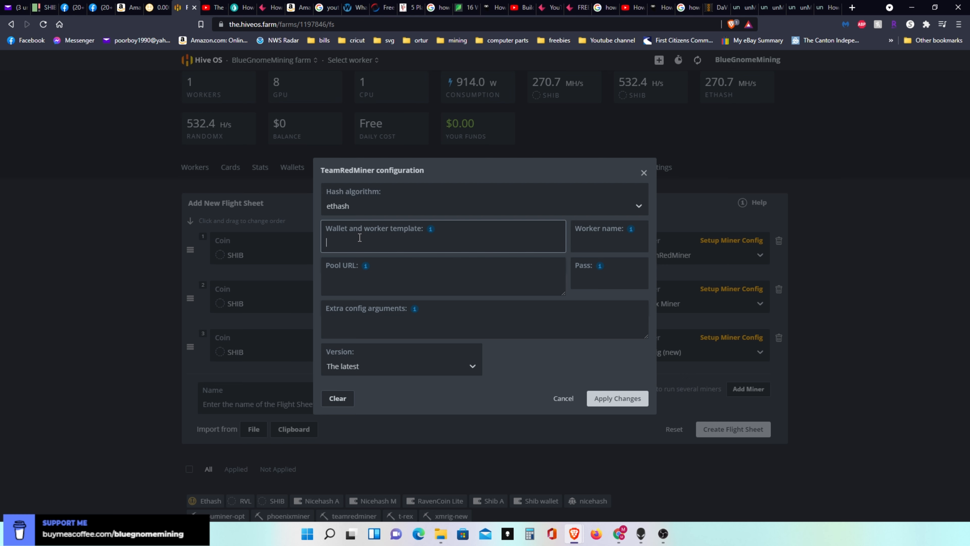
# - Set TeamRedMiner's wallet and worker template to SHIB:%WAL%.%WORKER_NAME% and enter the pool password in the Pass field
pyautogui.write('SHIB:')
pyautogui.moveTo(432, 234)
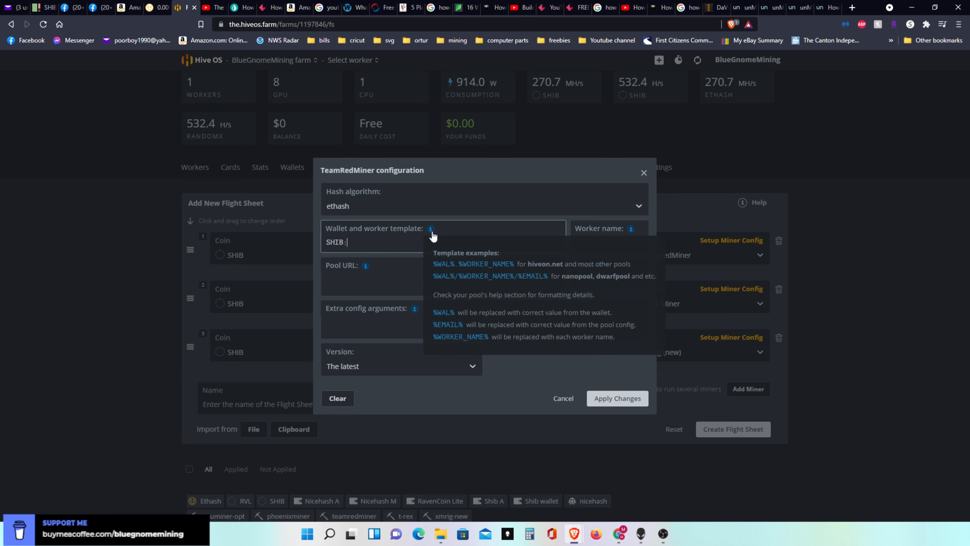
pyautogui.click(451, 264)
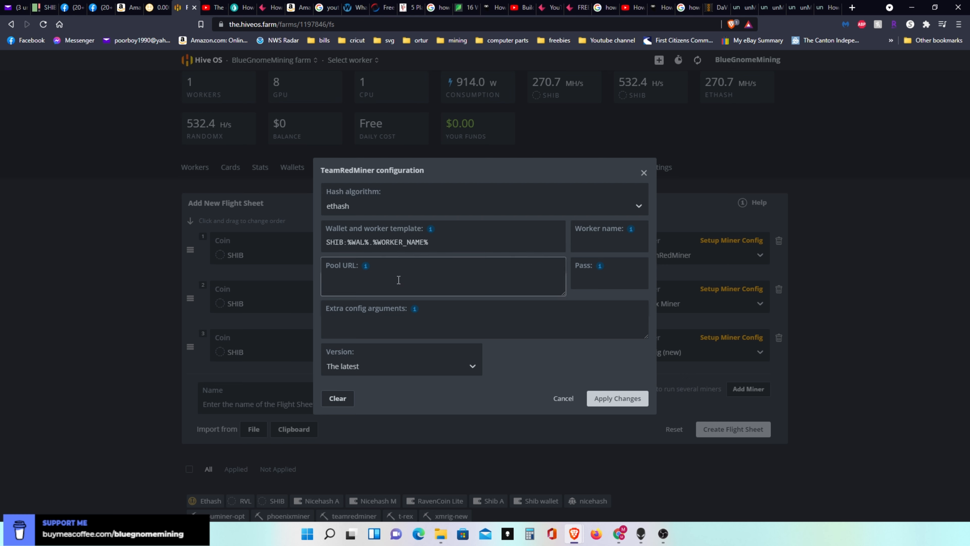
pyautogui.click(578, 275)
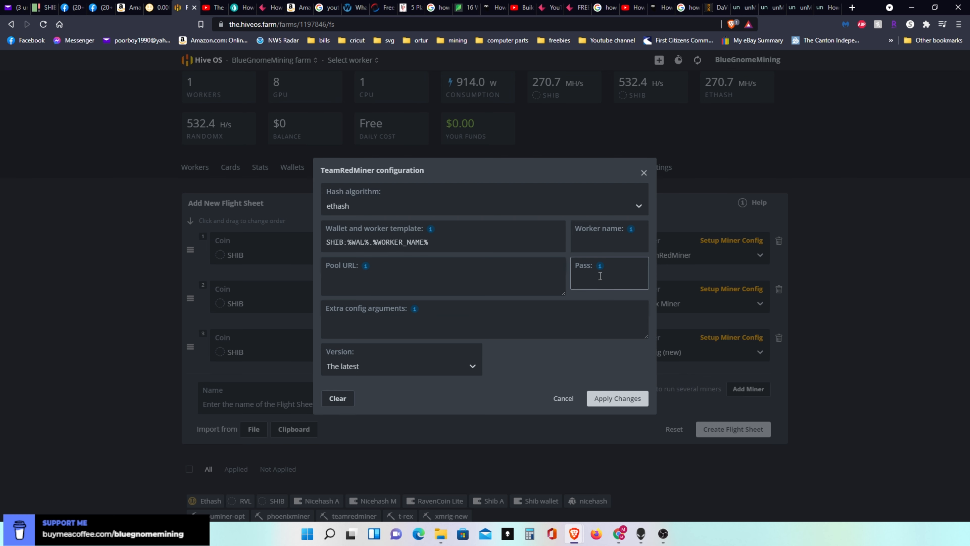
pyautogui.write('x')
# - Close the T-Rex setup guide and copy the US (East) Ethash server address from unMineable's SHIB page
pyautogui.click(821, 11)
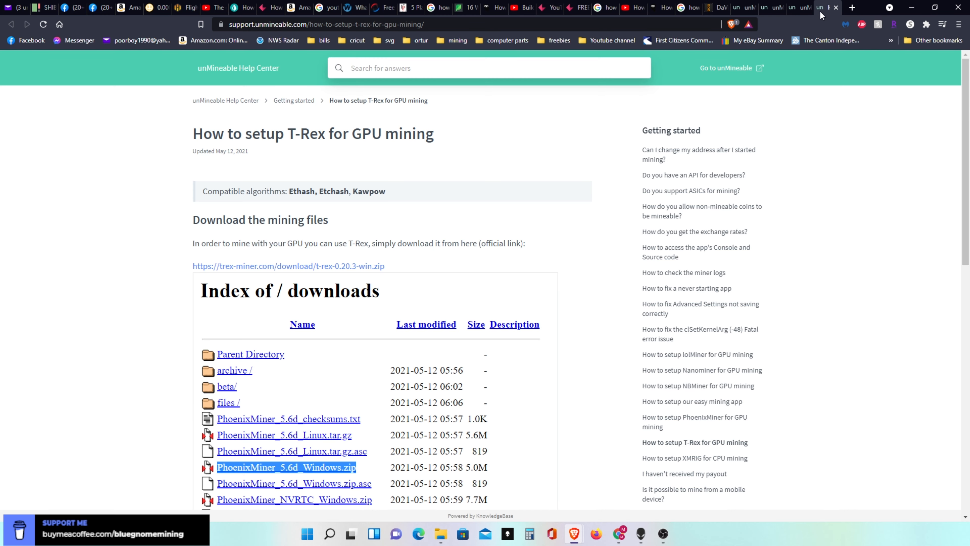
pyautogui.hotkey('ctrl', 'w')
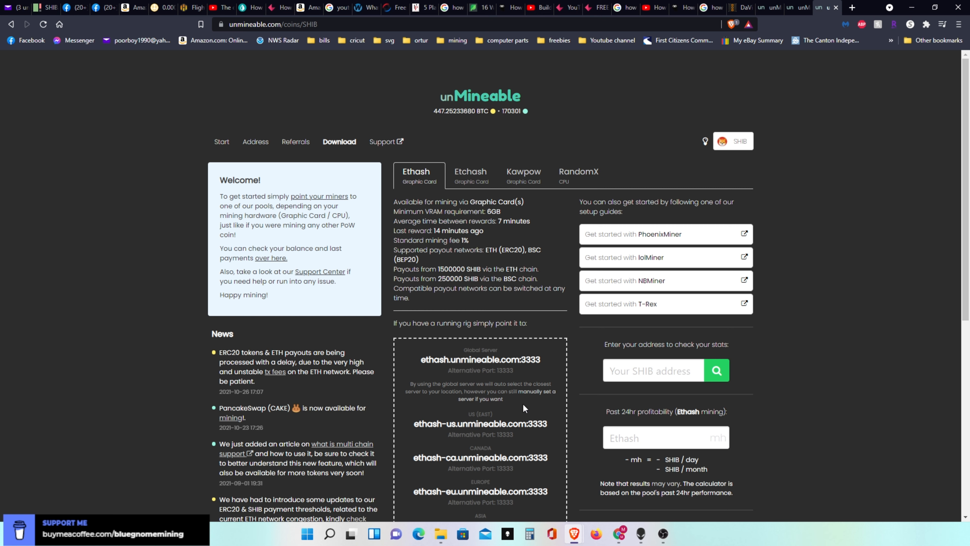
pyautogui.click(489, 424)
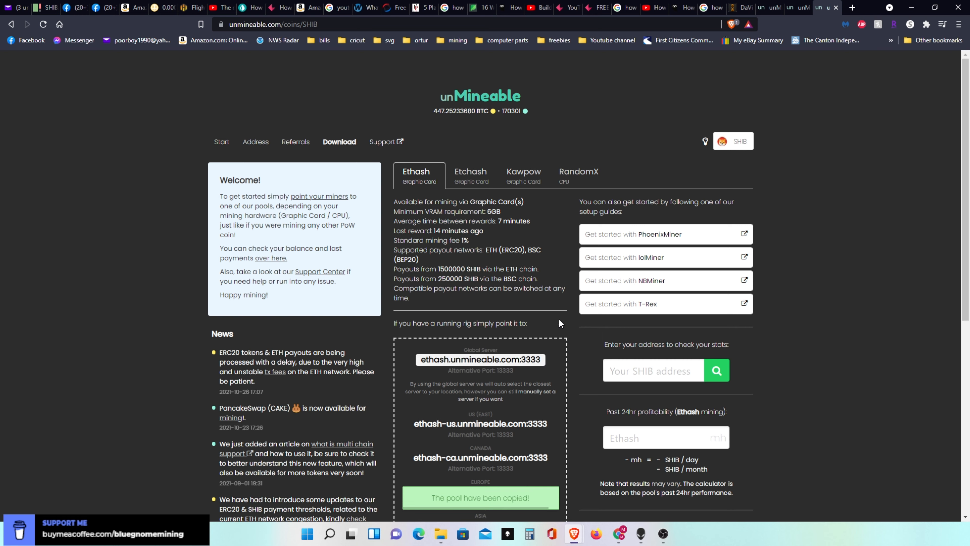
# - Back in Hive OS, set TeamRedMiner's pool URL to ethash-us.unmineable.com:3333 and apply the configuration
pyautogui.click(189, 8)
pyautogui.click(376, 275)
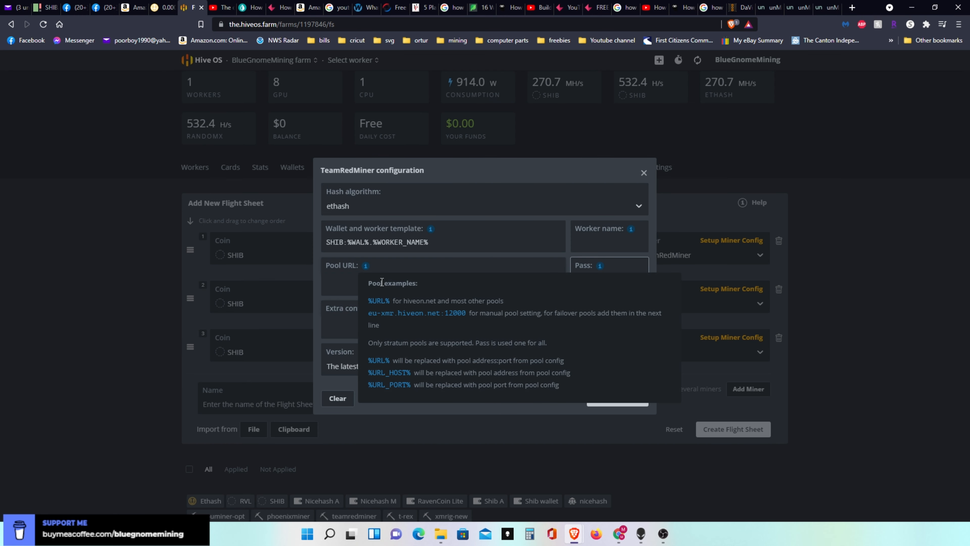
pyautogui.click(358, 281)
pyautogui.rightClick(348, 281)
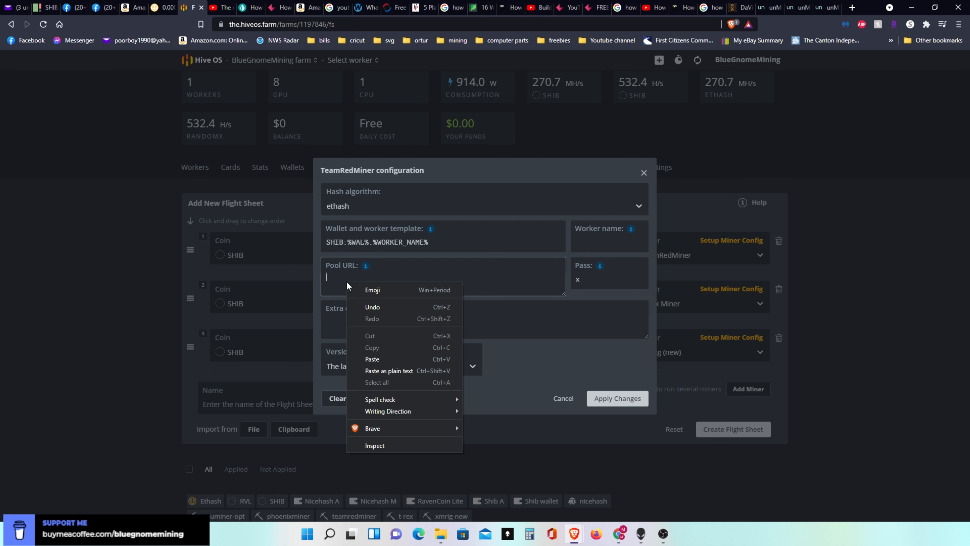
pyautogui.click(370, 358)
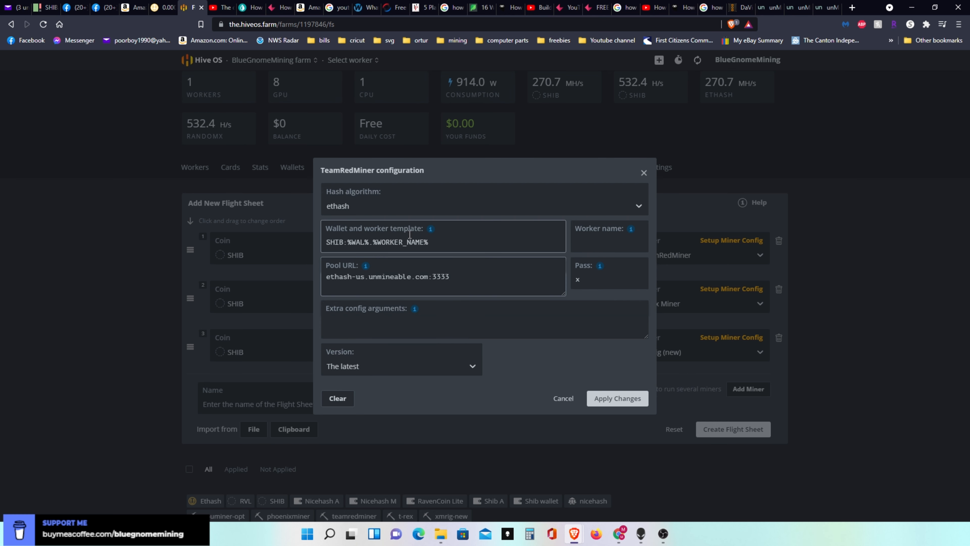
pyautogui.click(499, 335)
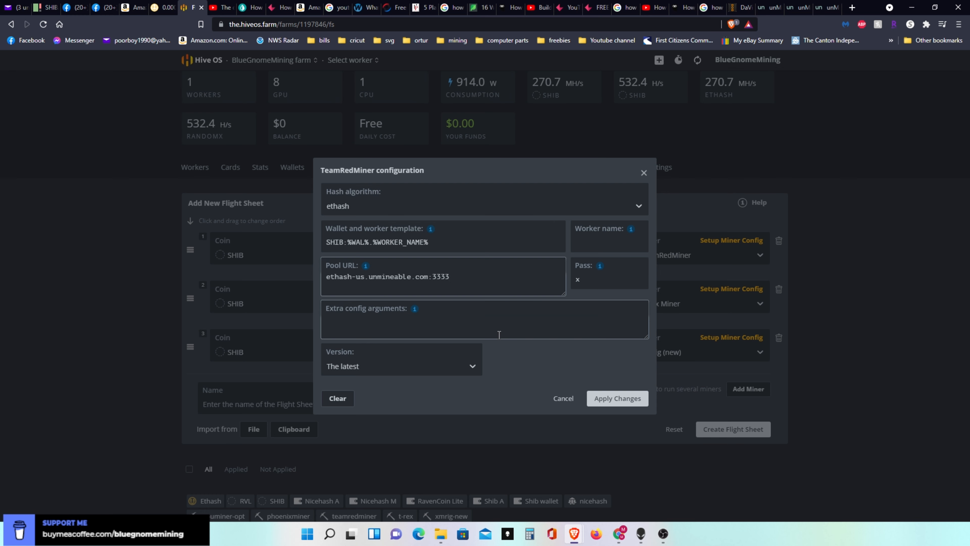
pyautogui.click(619, 399)
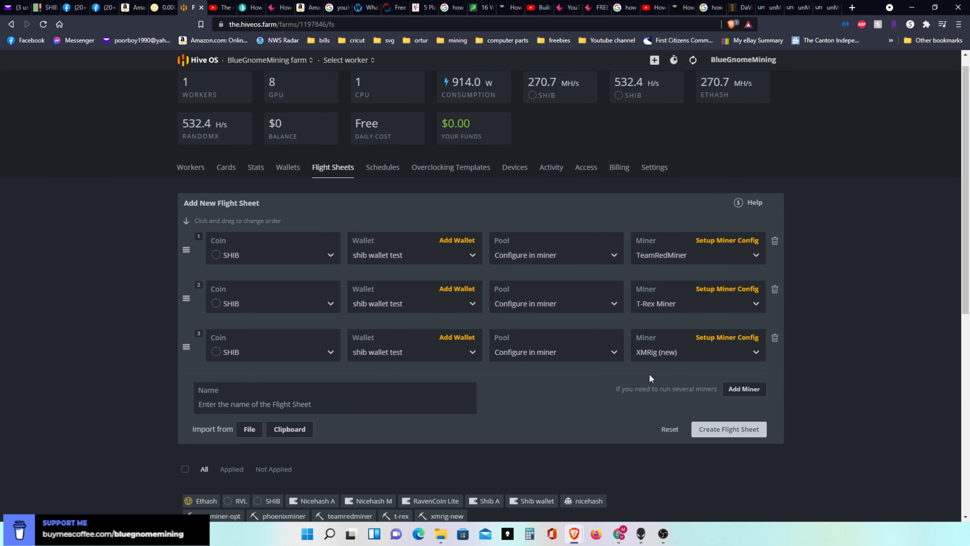
# - Open the T-Rex Miner configuration of the second entry and set its main hash algorithm to ethash
pyautogui.click(715, 287)
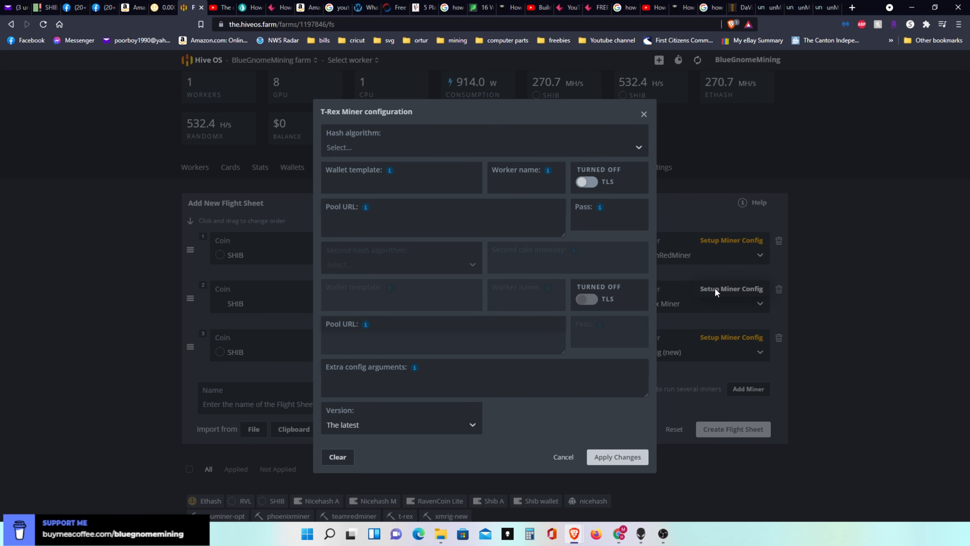
pyautogui.click(398, 150)
pyautogui.write('eth')
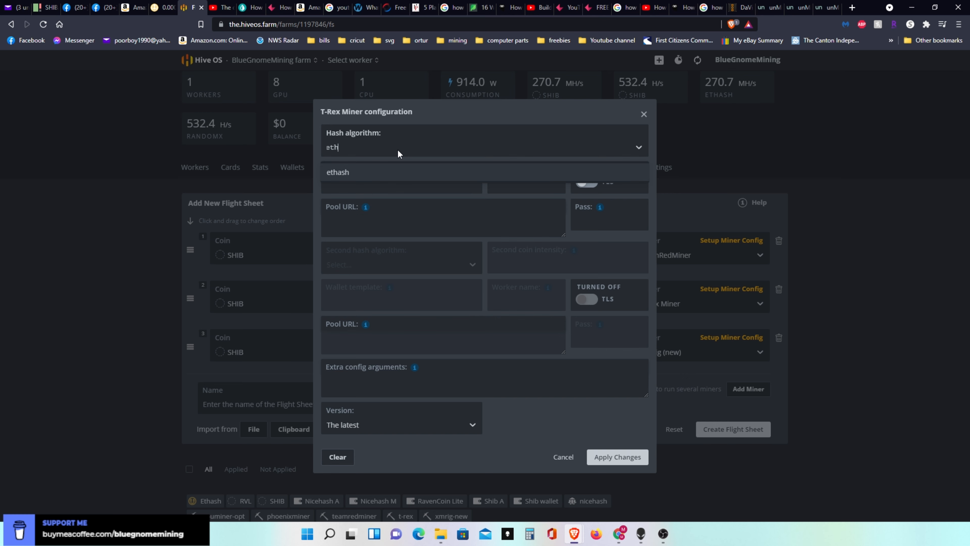
pyautogui.click(383, 170)
# - Set T-Rex Miner's wallet template to SHIB:%WAL%.%WORKER_NAME%, using the template variables for wallet and worker name
pyautogui.click(534, 182)
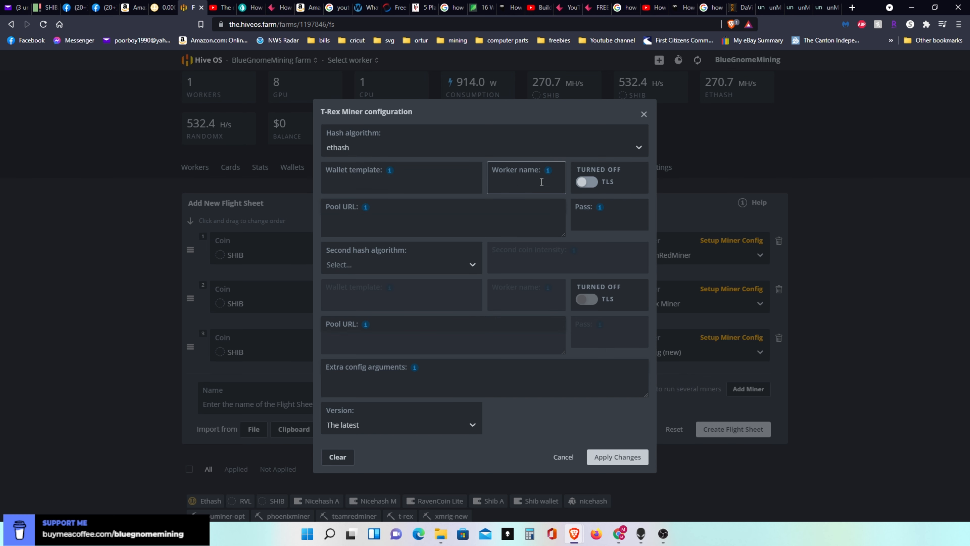
pyautogui.click(431, 181)
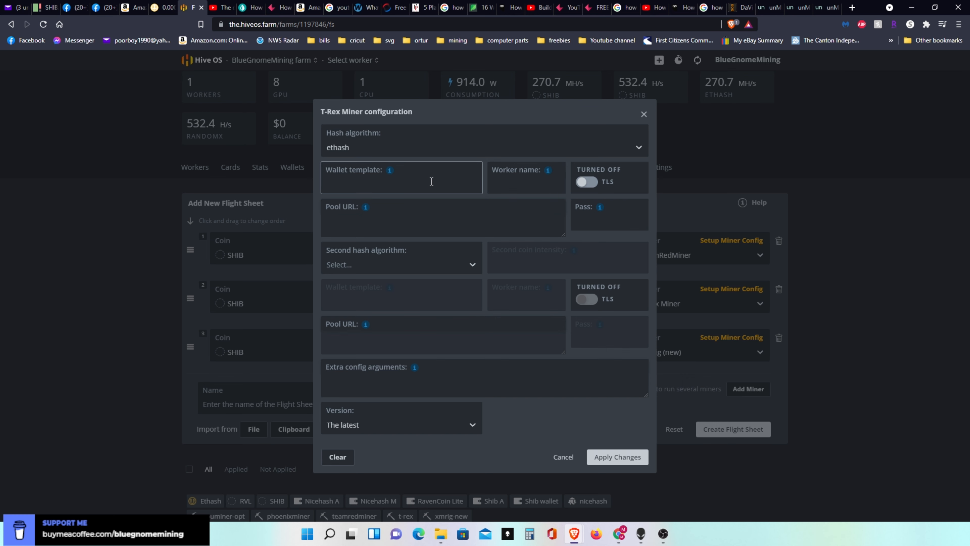
pyautogui.write('SHI')
pyautogui.write('D')
pyautogui.write('B:')
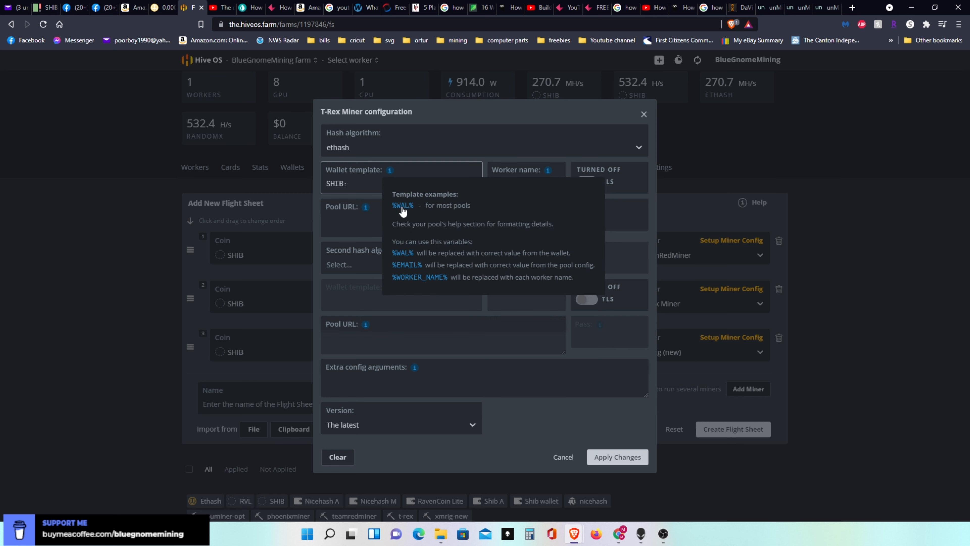
pyautogui.click(402, 207)
pyautogui.click(387, 191)
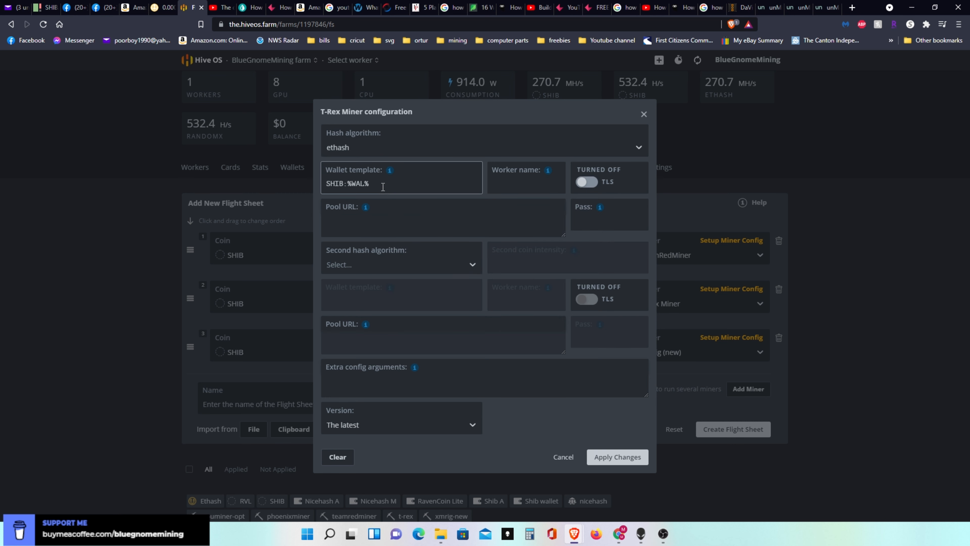
pyautogui.write('.')
pyautogui.moveTo(391, 172)
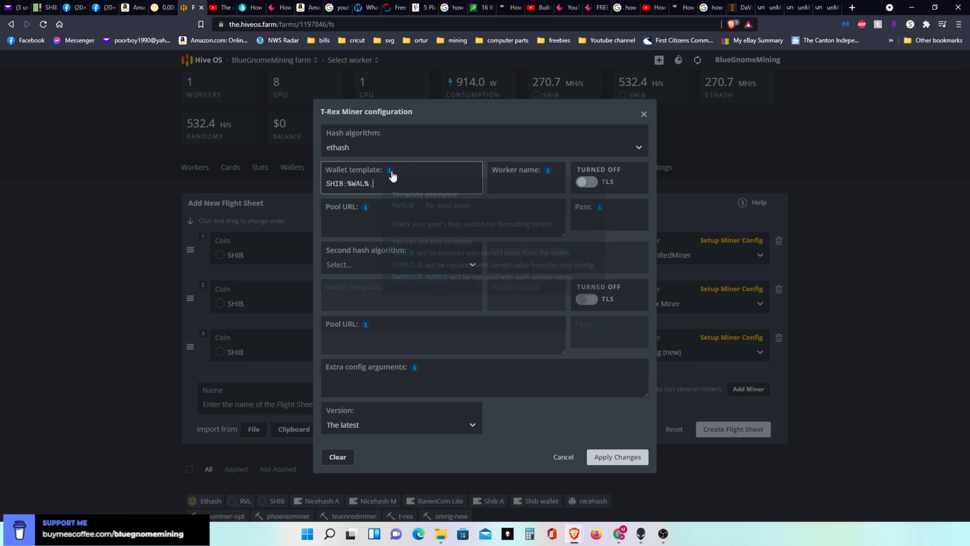
pyautogui.click(413, 276)
# - Paste ethash-us.unmineable.com:3333 as T-Rex Miner's pool URL and apply the configuration
pyautogui.click(389, 219)
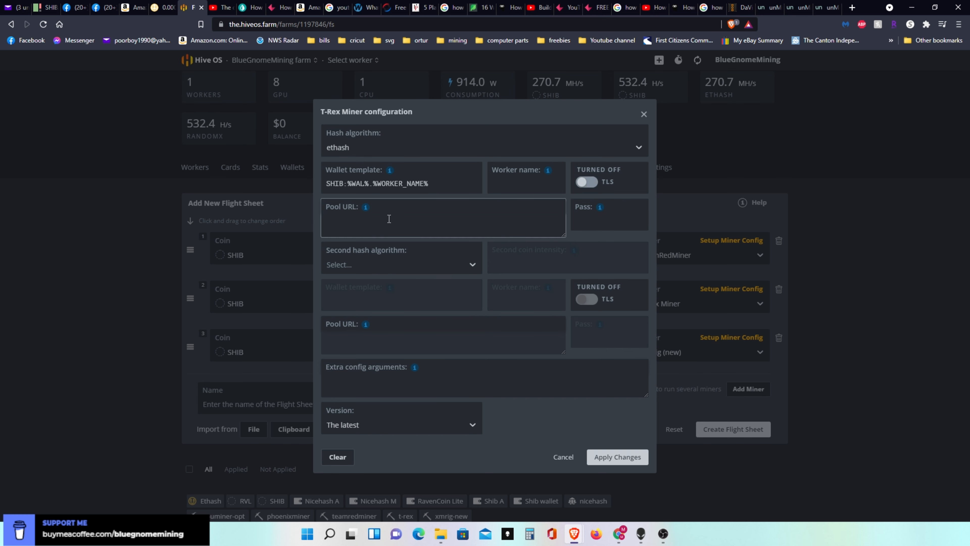
pyautogui.rightClick(388, 219)
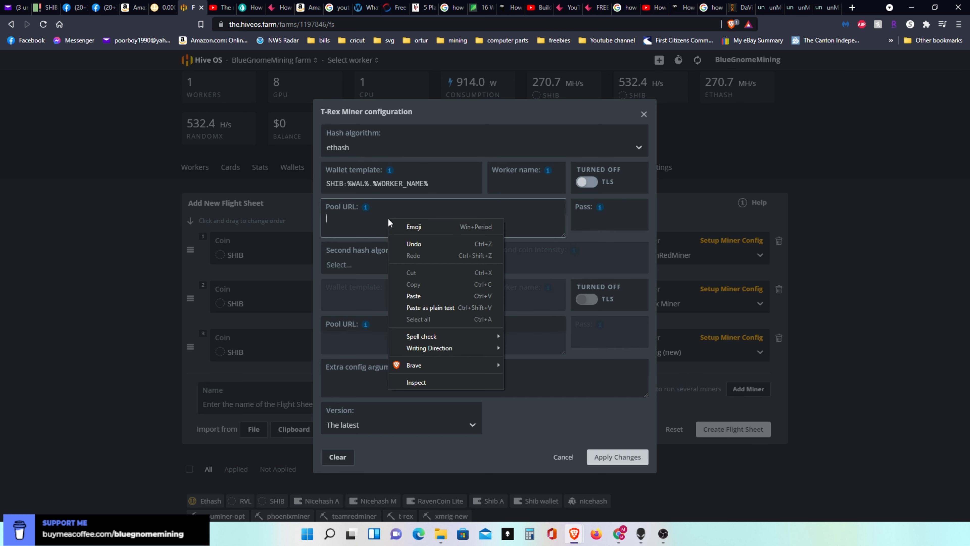
pyautogui.click(415, 295)
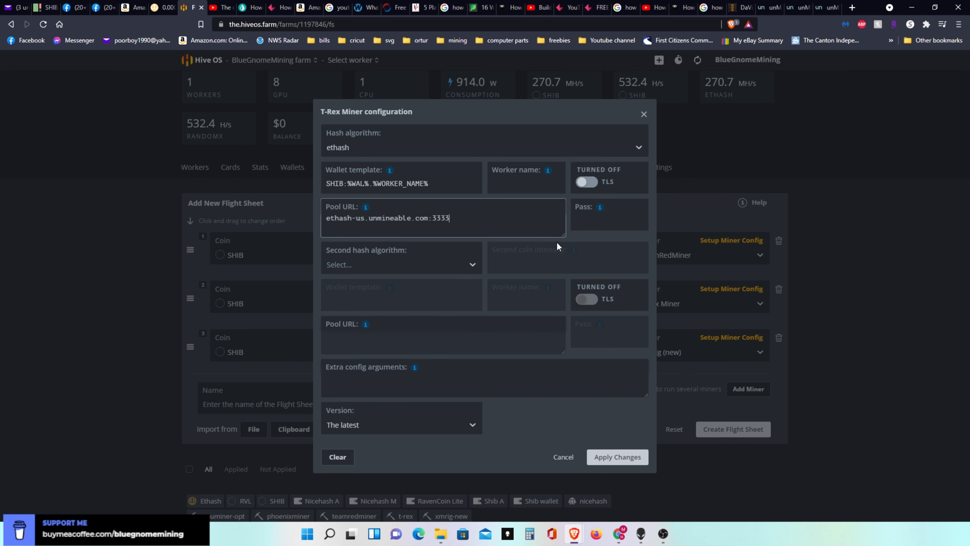
pyautogui.click(611, 460)
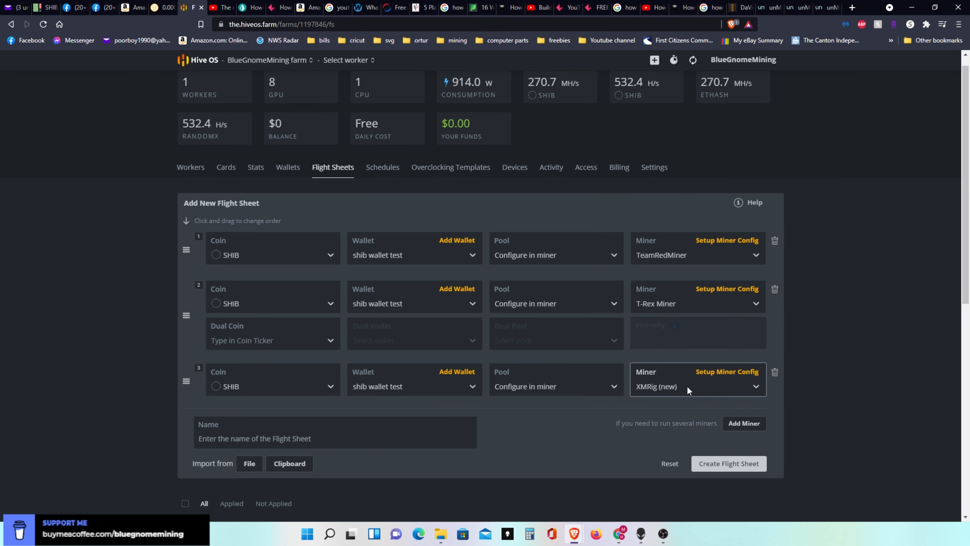
# - Open the XMRig (new) configuration of the third entry and set its hash algorithm to RandomX (XMR)
pyautogui.click(716, 377)
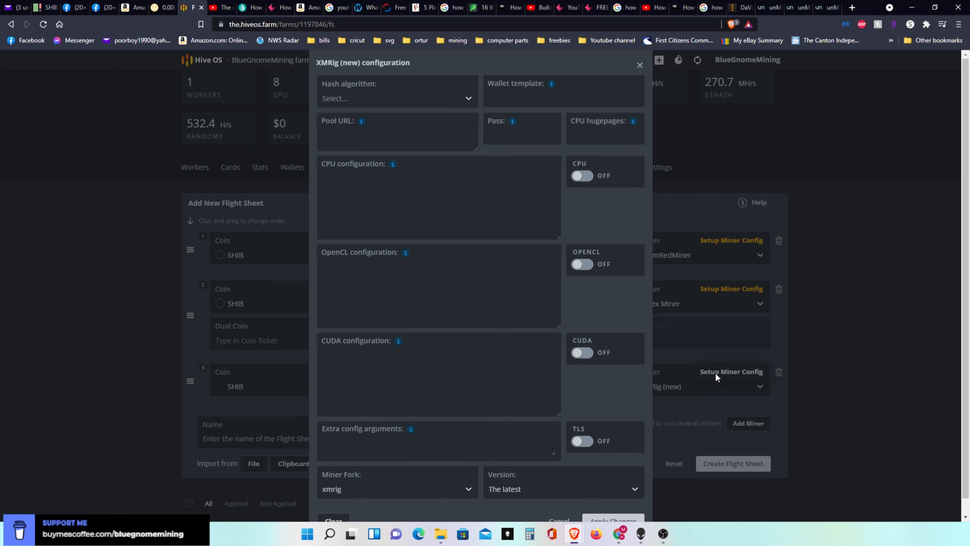
pyautogui.click(466, 96)
pyautogui.moveTo(475, 127); pyautogui.dragTo(470, 224)
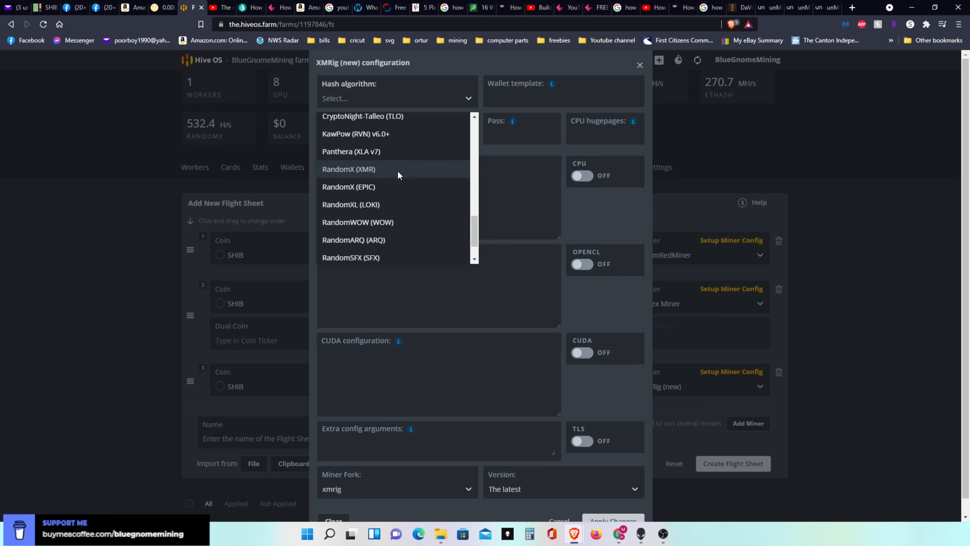
pyautogui.click(338, 168)
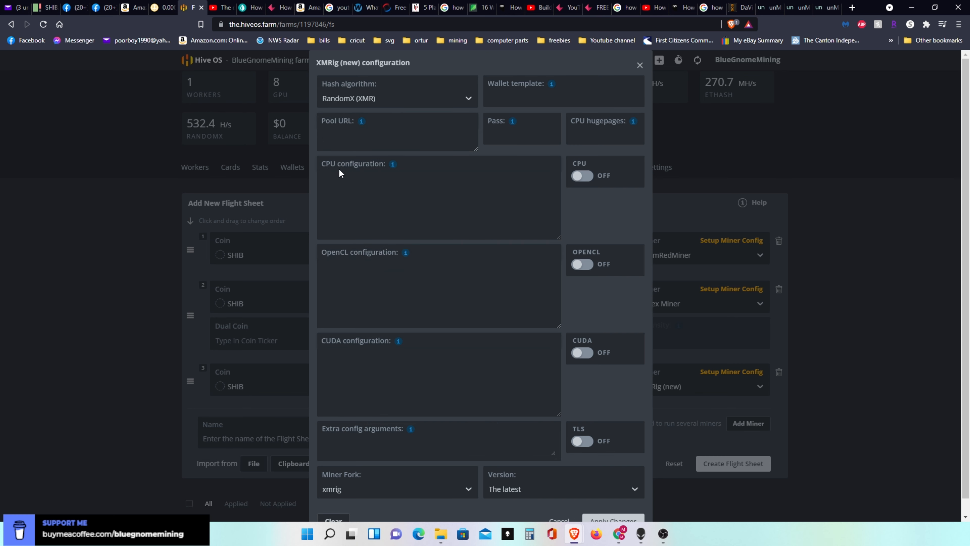
# - Set XMRig's wallet template to SHIB:%WAL%.%WORKER_NAME%, using the template variables for wallet and worker name
pyautogui.moveTo(552, 86)
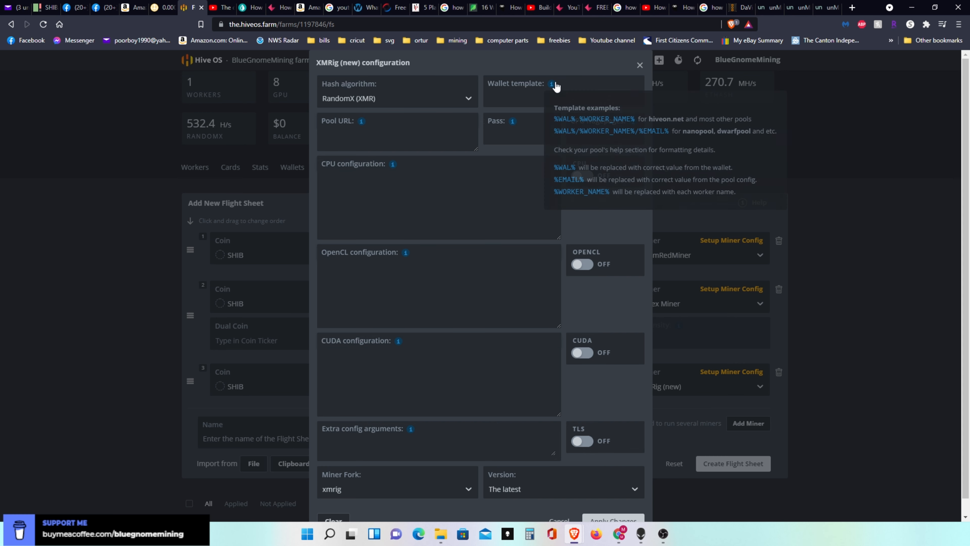
pyautogui.click(518, 98)
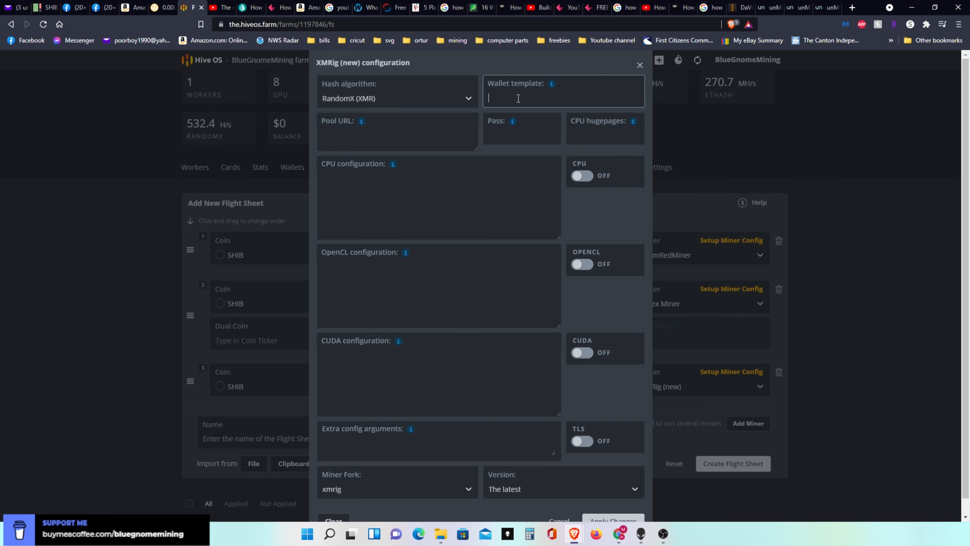
pyautogui.write('SHIB:')
pyautogui.moveTo(552, 85)
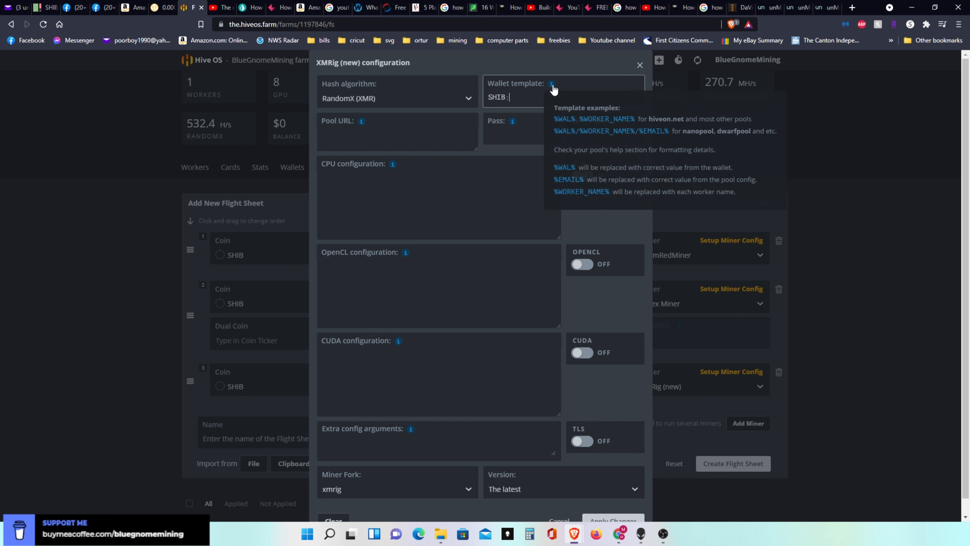
pyautogui.click(573, 118)
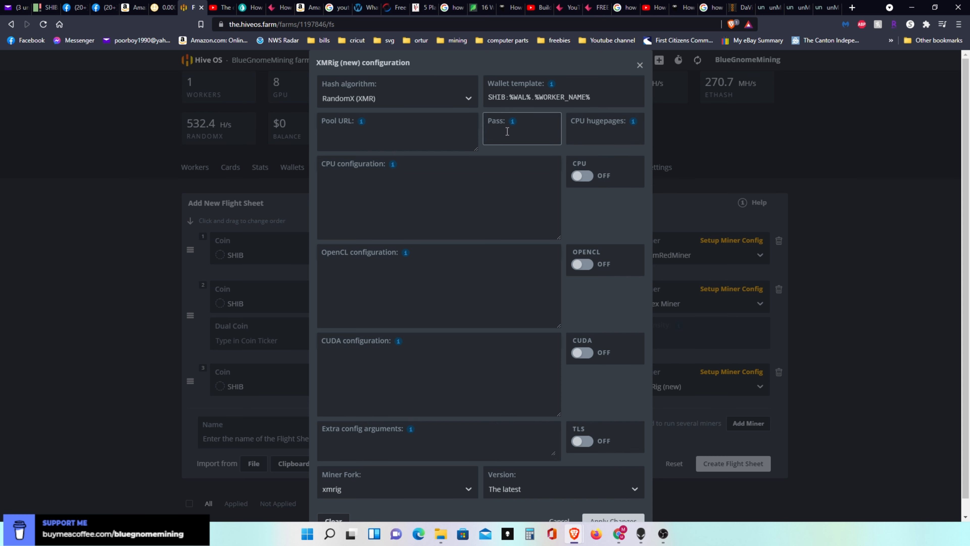
# - Fill in XMRig's pool password and set CPU hugepages to 1248, the recommended value for RandomX
pyautogui.write('x')
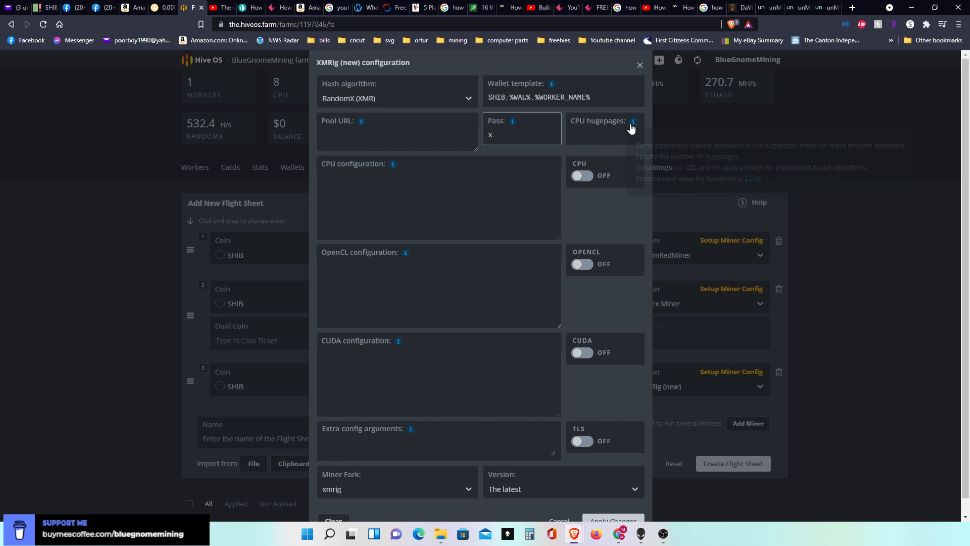
pyautogui.moveTo(633, 122)
pyautogui.click(752, 178)
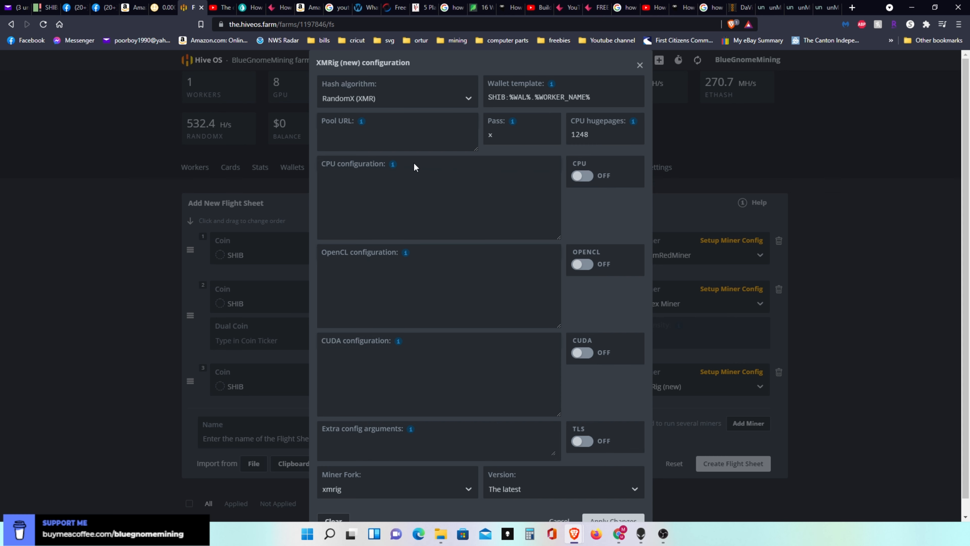
# - Insert the suggested threads example into XMRig's CPU configuration
pyautogui.moveTo(392, 164)
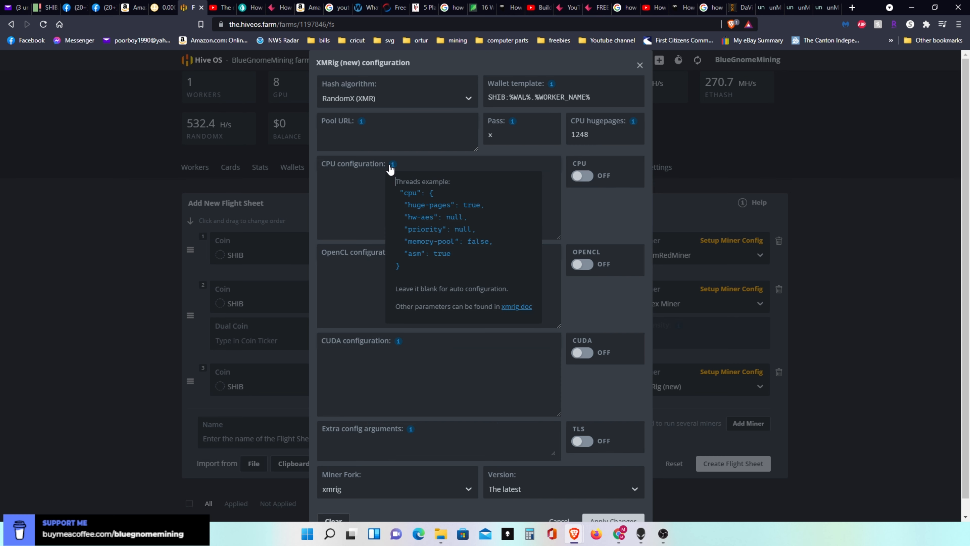
pyautogui.click(415, 205)
# - Switch to unMineable's SHIB page and copy the US (East) RandomX server address rx-us.unmineable.com:3333 for XMRig's pool URL
pyautogui.click(365, 134)
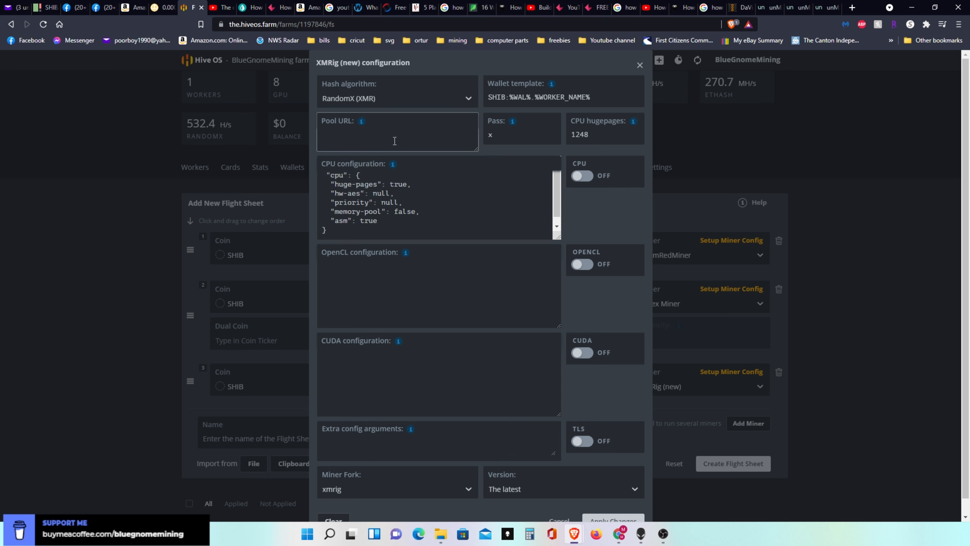
pyautogui.click(820, 12)
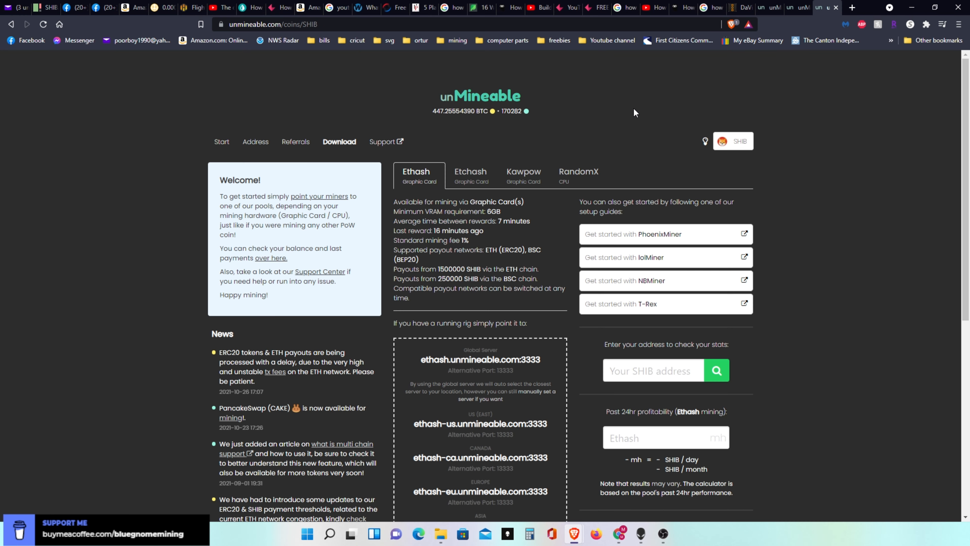
pyautogui.click(569, 179)
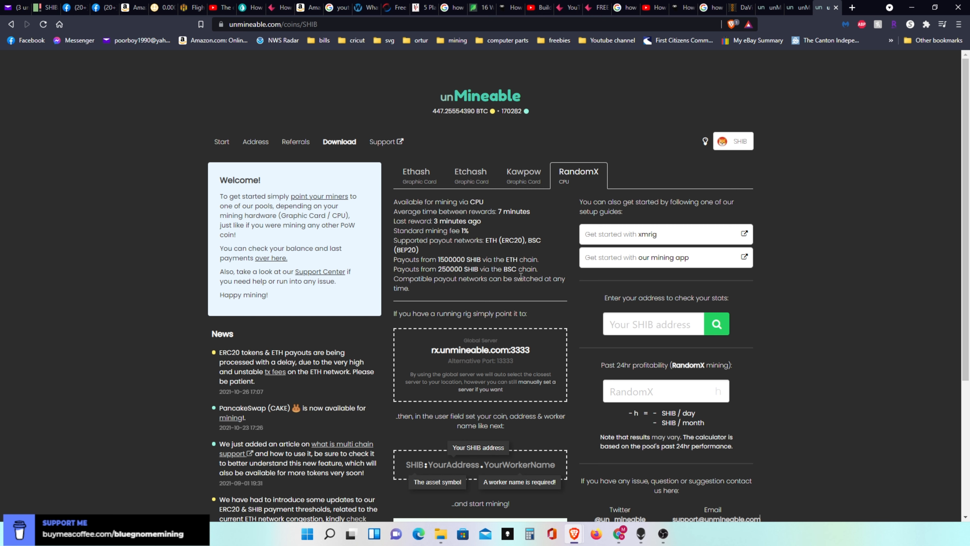
pyautogui.click(543, 384)
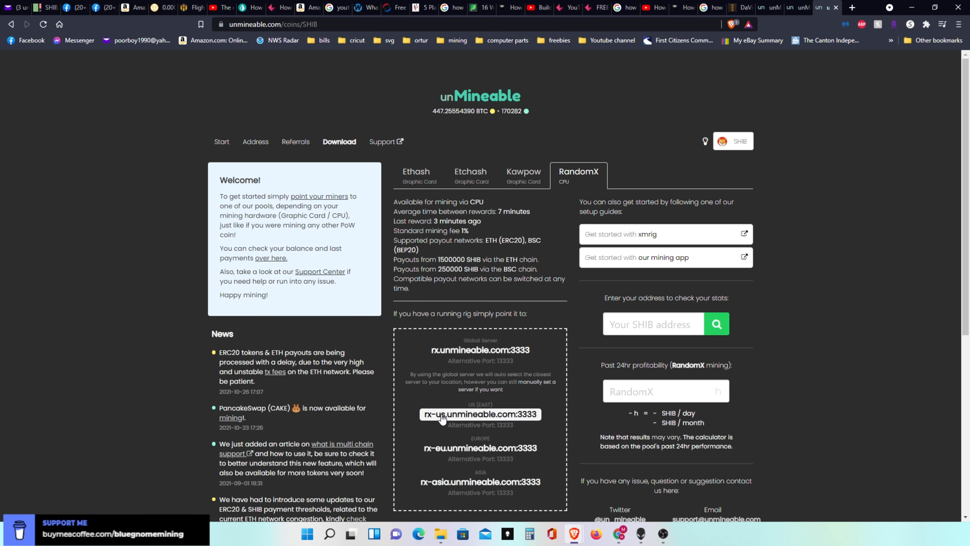
pyautogui.click(483, 420)
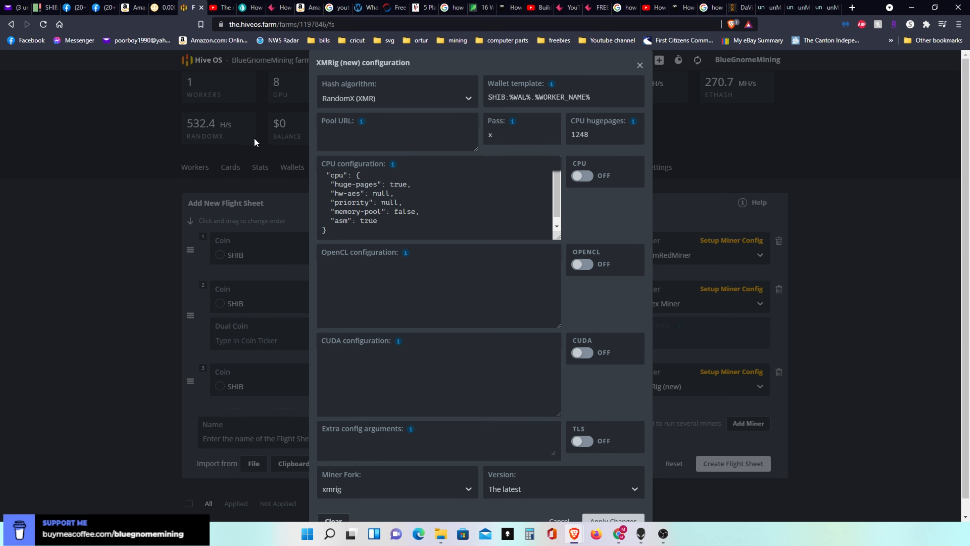
# - Paste rx-us.unmineable.com:3333 as XMRig's pool URL in Hive OS and apply the configuration
pyautogui.click(377, 131)
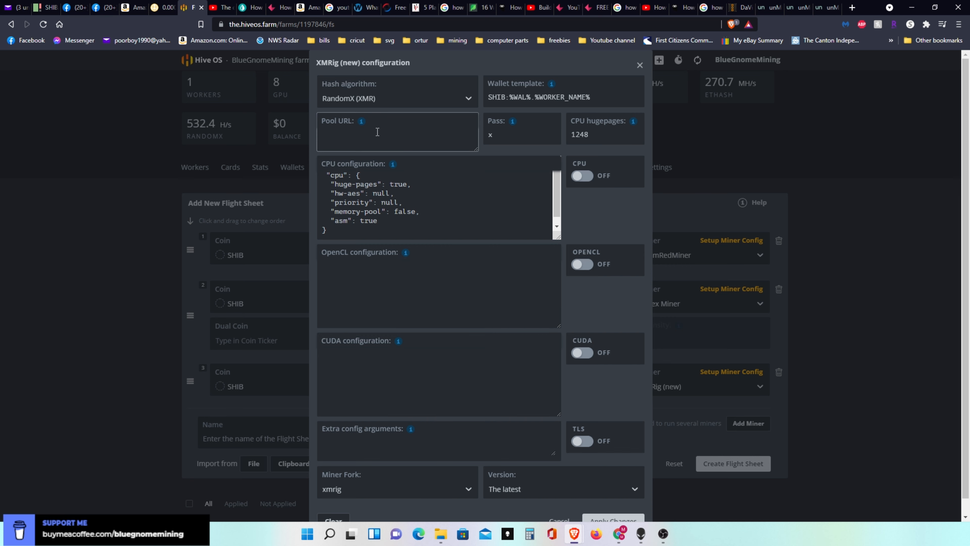
pyautogui.rightClick(378, 132)
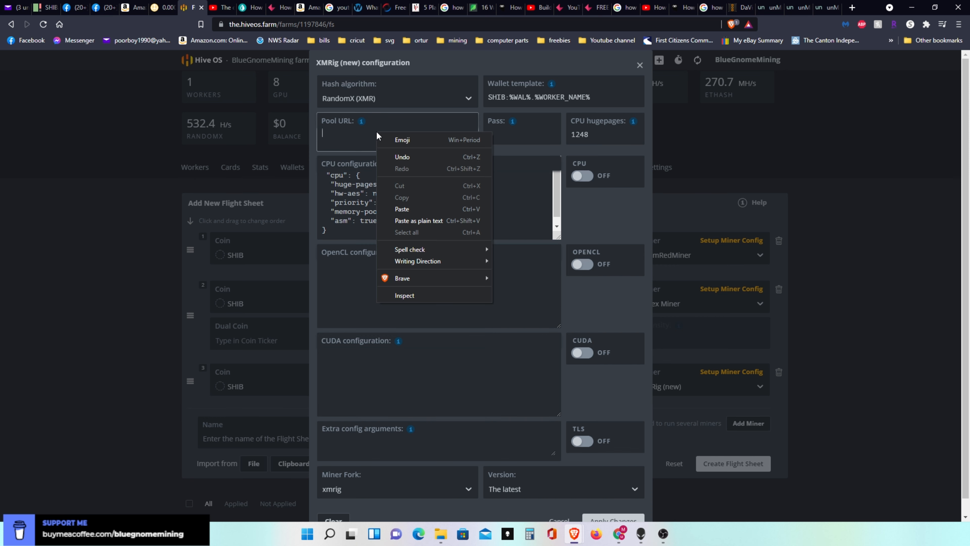
pyautogui.click(402, 209)
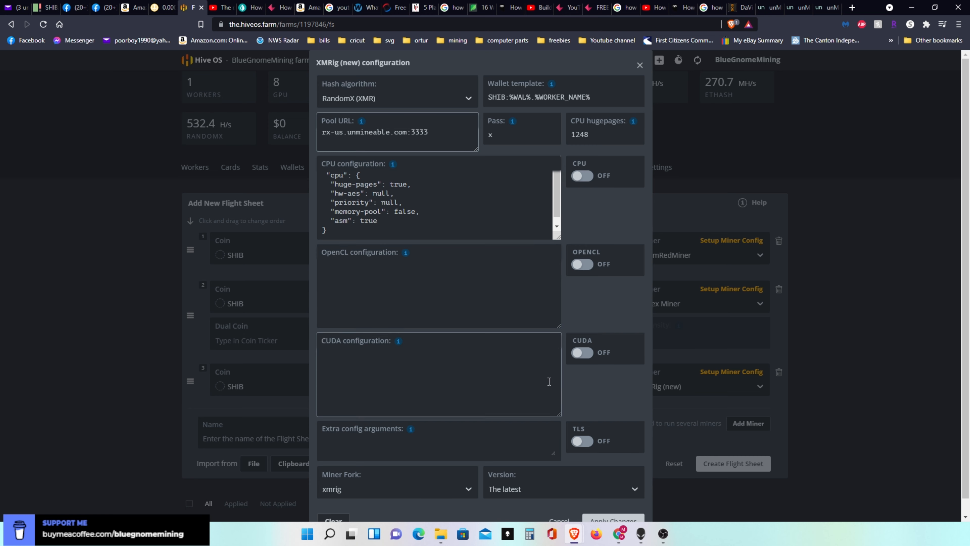
pyautogui.click(612, 517)
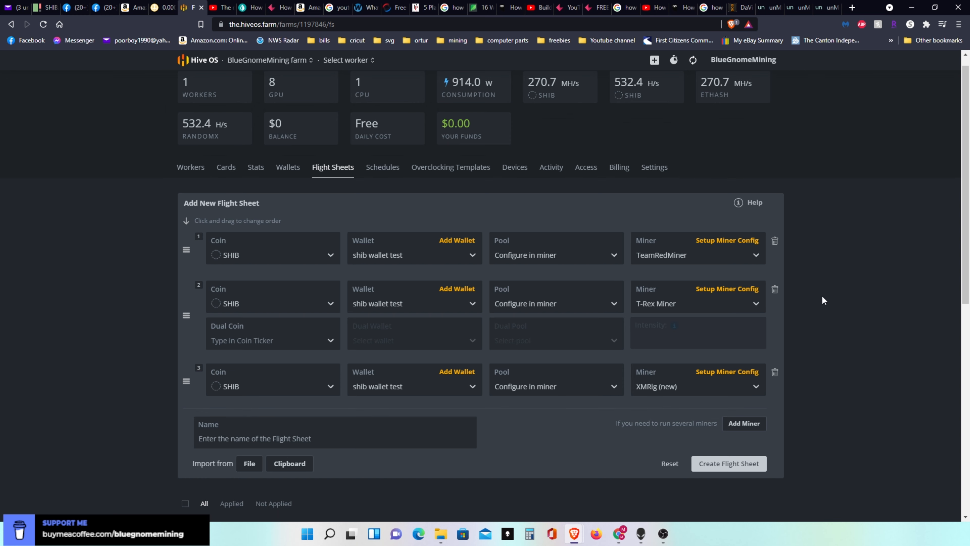
# - Create the three-miner SHIB flight sheet and check its entry in the list of other flight sheets
pyautogui.scroll(-2, 967, 184)
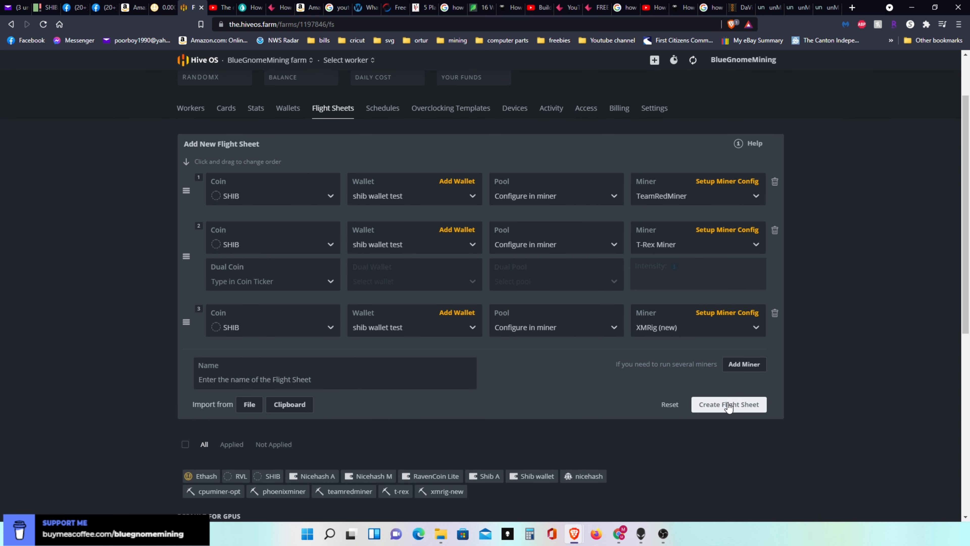
pyautogui.click(729, 404)
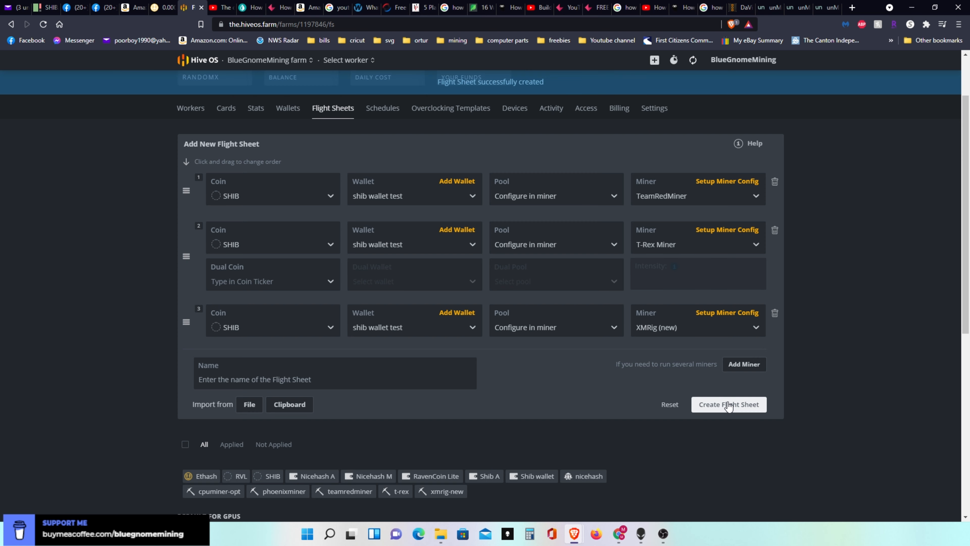
pyautogui.scroll(-10, 728, 403)
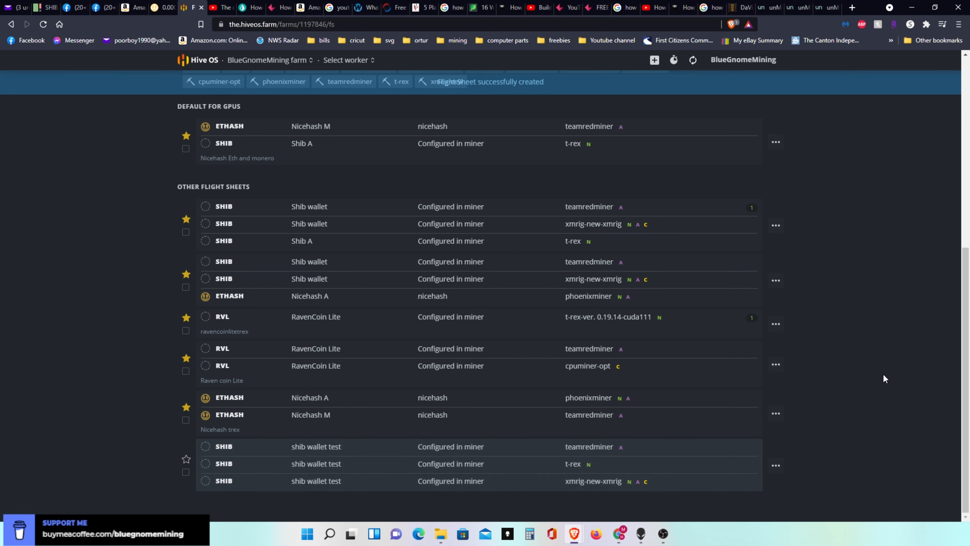
pyautogui.moveTo(969, 386); pyautogui.dragTo(968, 199)
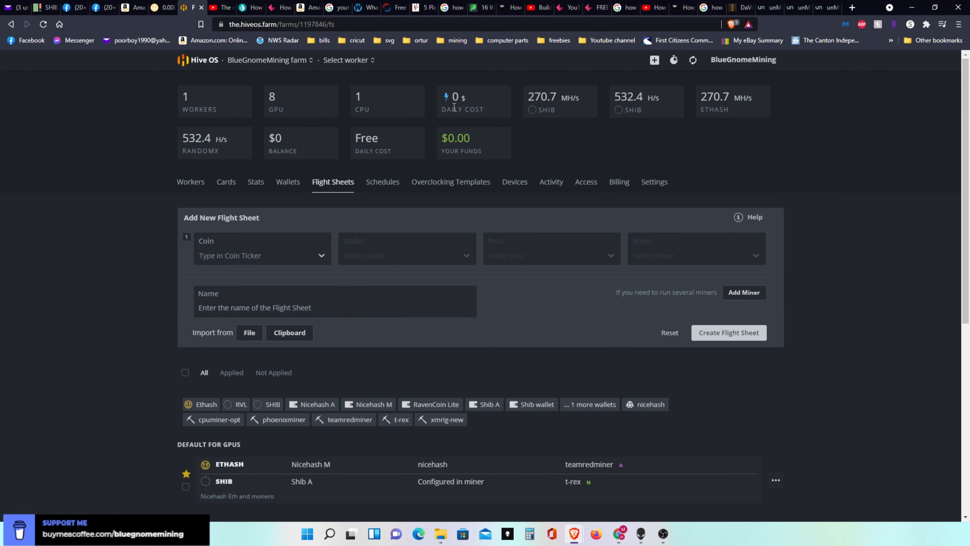
# - Open the Gnomeo worker's flight sheet and examine its TeamRedMiner, XMRig and T-Rex settings
pyautogui.click(190, 183)
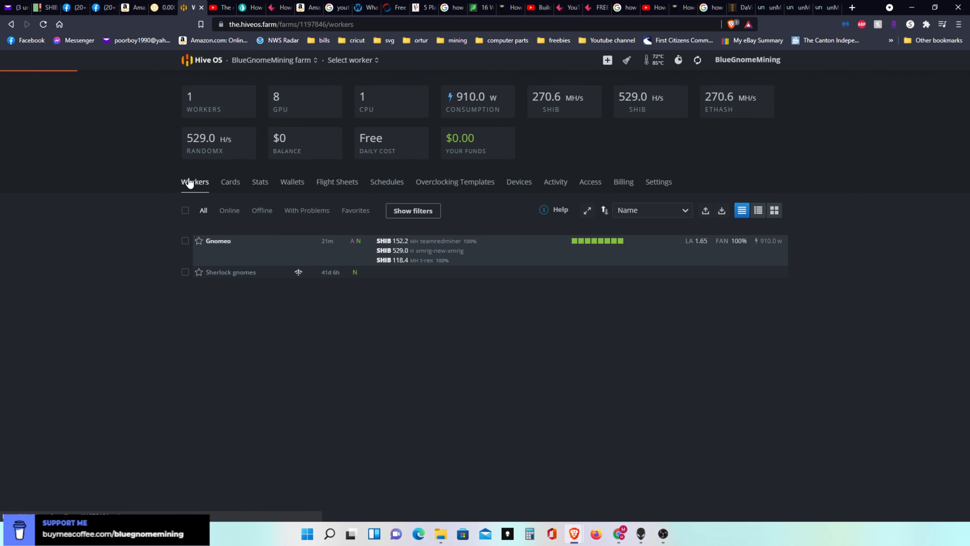
pyautogui.click(224, 245)
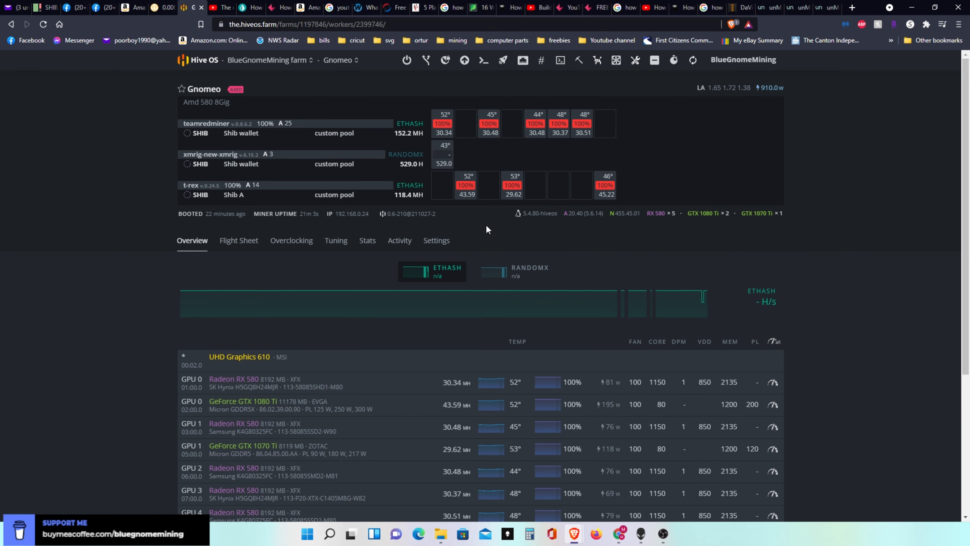
pyautogui.click(243, 246)
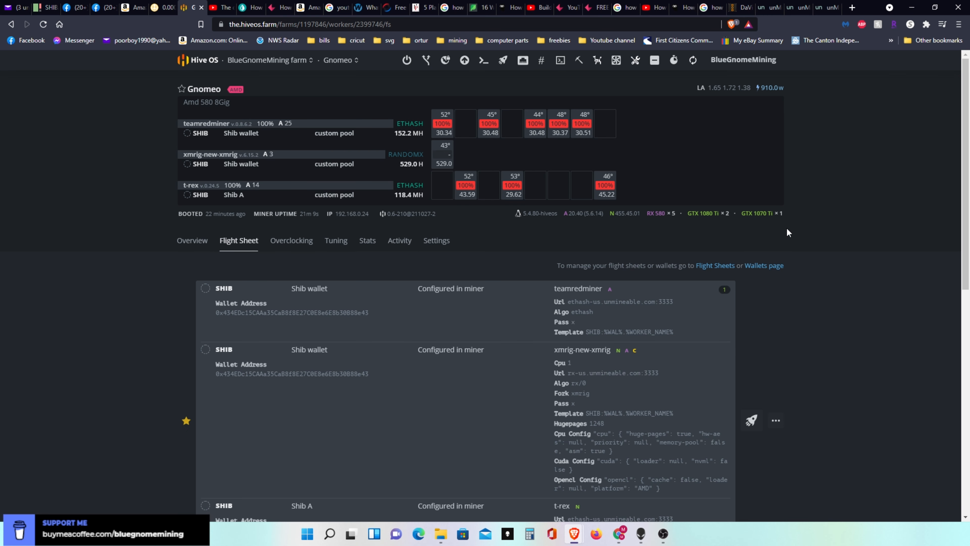
pyautogui.scroll(-3, 488, 234)
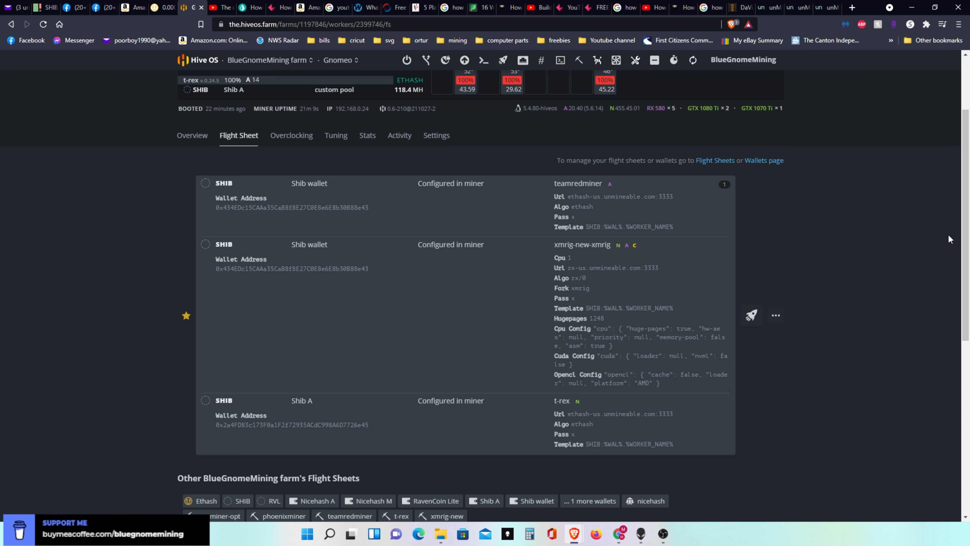
pyautogui.scroll(-1, 964, 225)
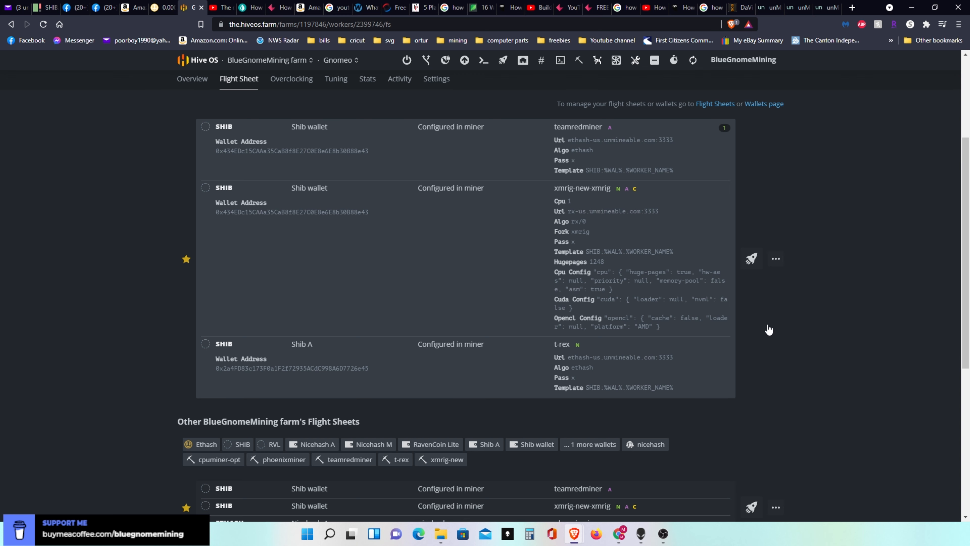
# - Open Gnomeo's active SHIB flight sheet for editing, review its TeamRedMiner configuration and apply it
pyautogui.click(776, 259)
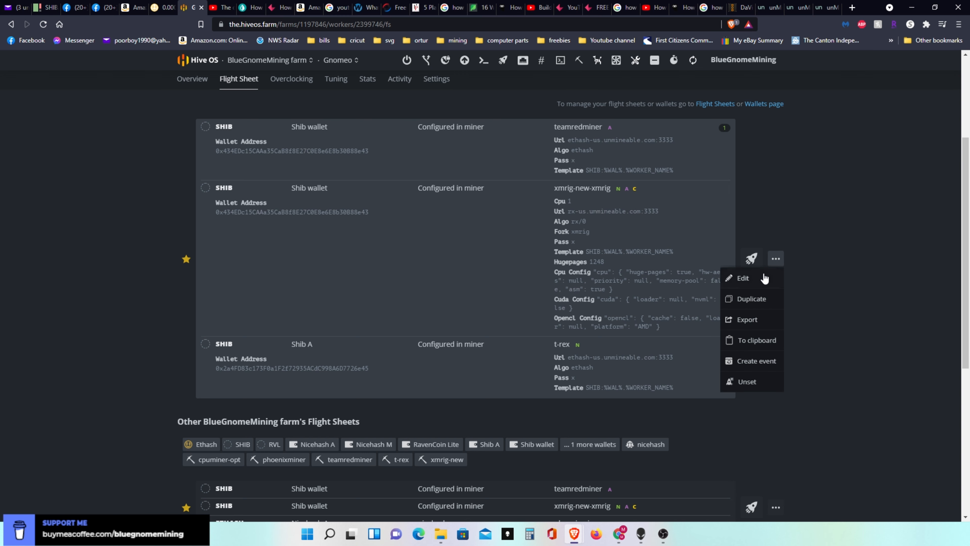
pyautogui.click(749, 278)
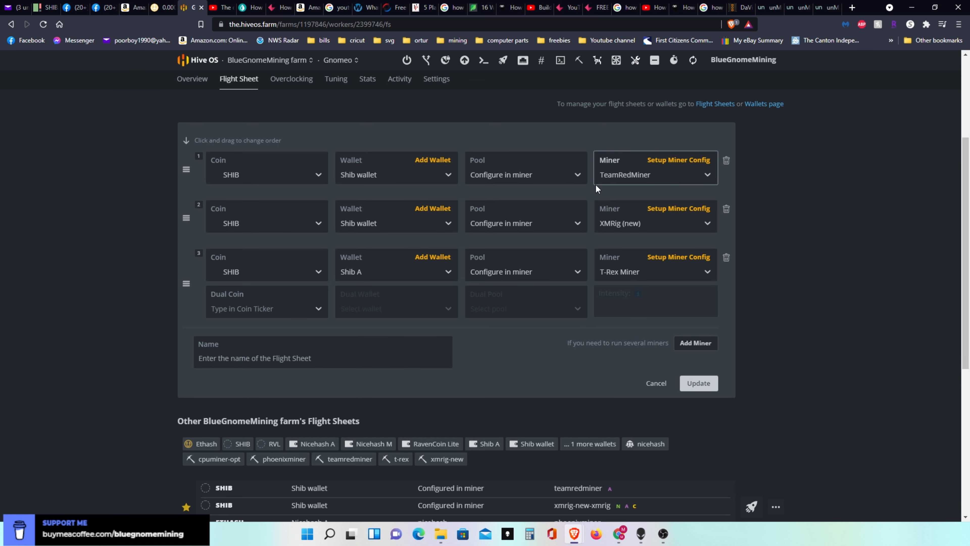
pyautogui.click(677, 160)
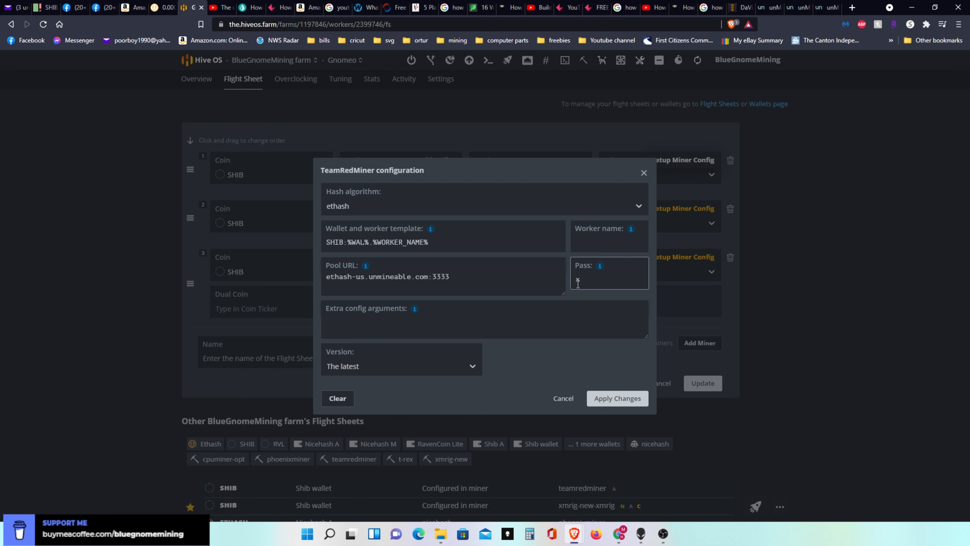
pyautogui.click(601, 399)
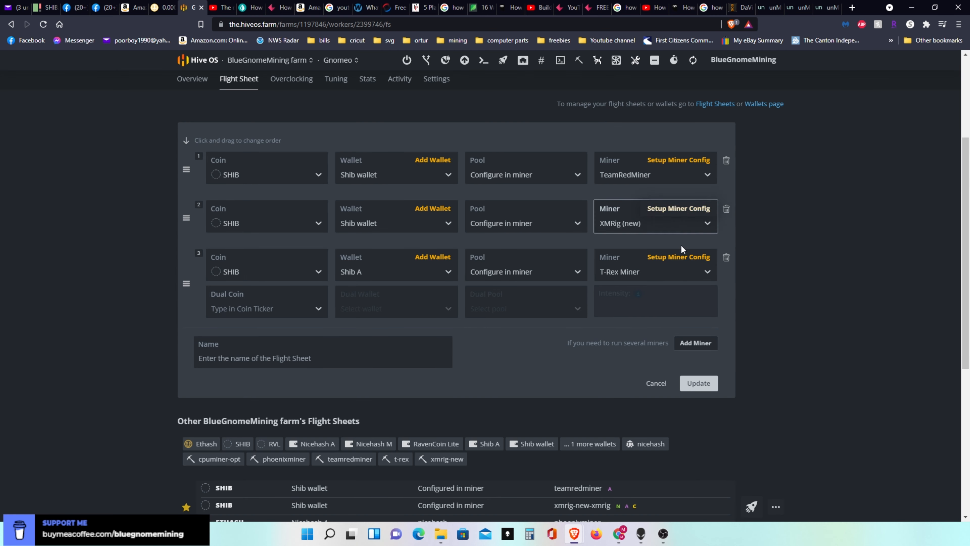
# - Review the T-Rex Miner and XMRig (new) configurations of Gnomeo's flight sheet, applying each one
pyautogui.click(681, 257)
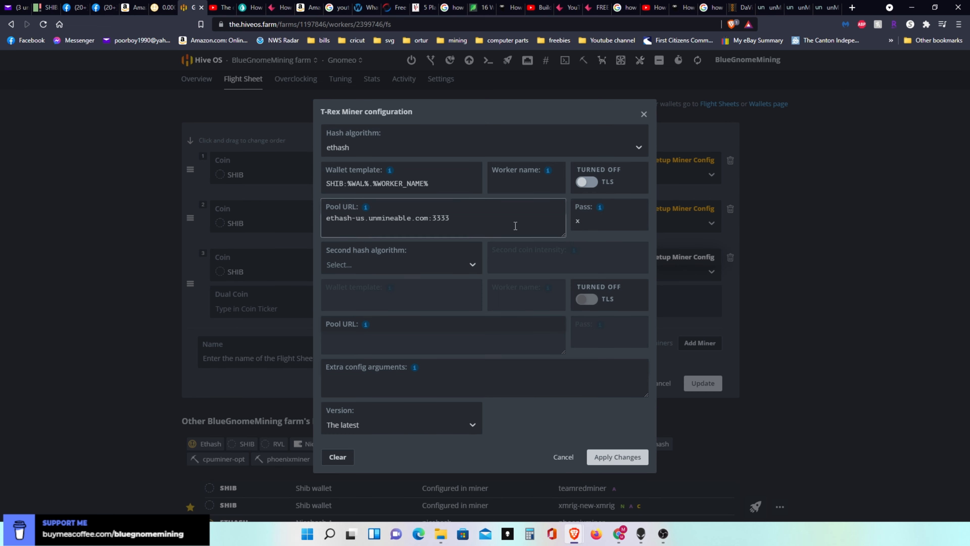
pyautogui.click(335, 183)
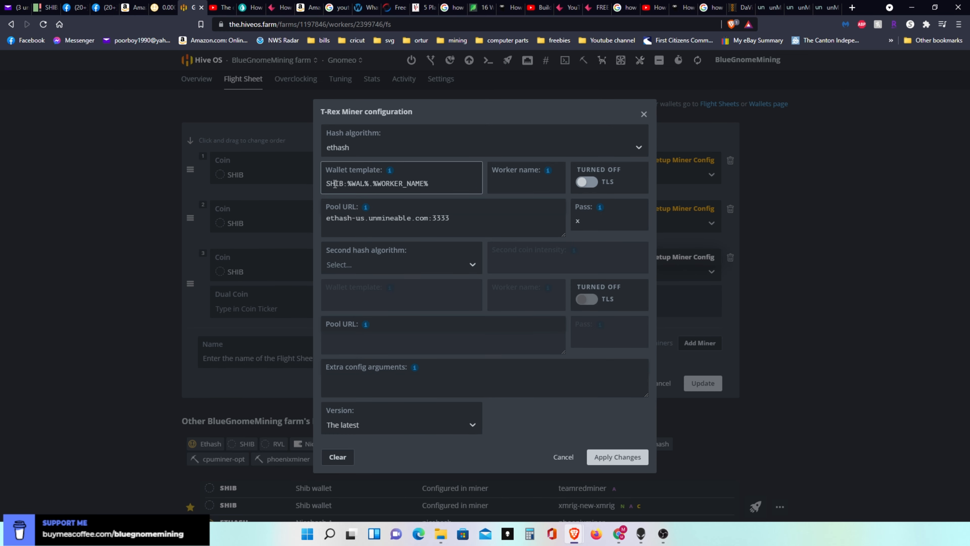
pyautogui.click(384, 216)
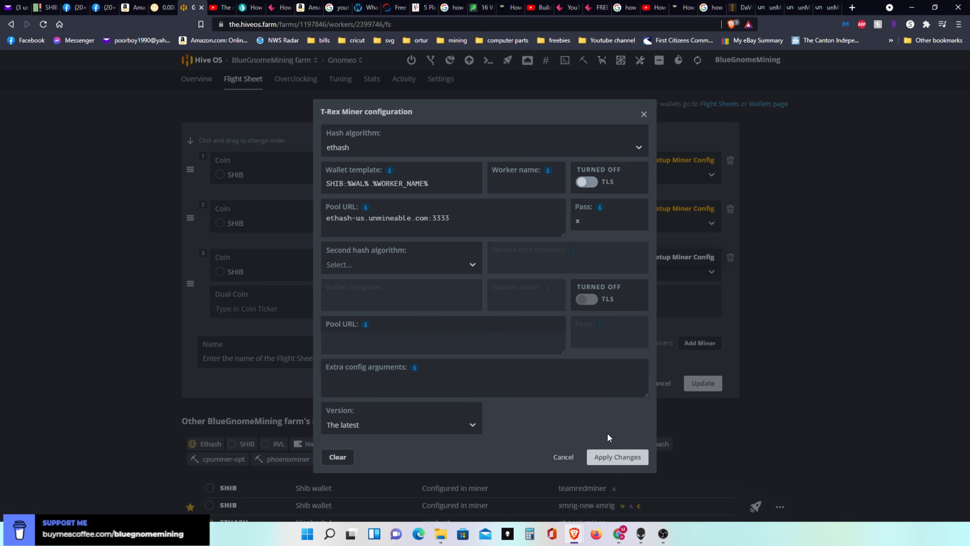
pyautogui.click(613, 457)
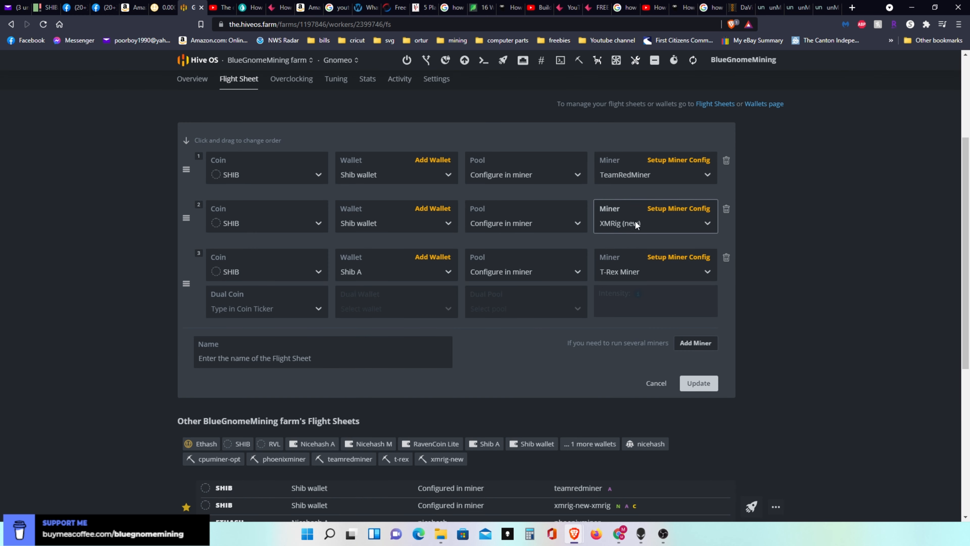
pyautogui.click(697, 208)
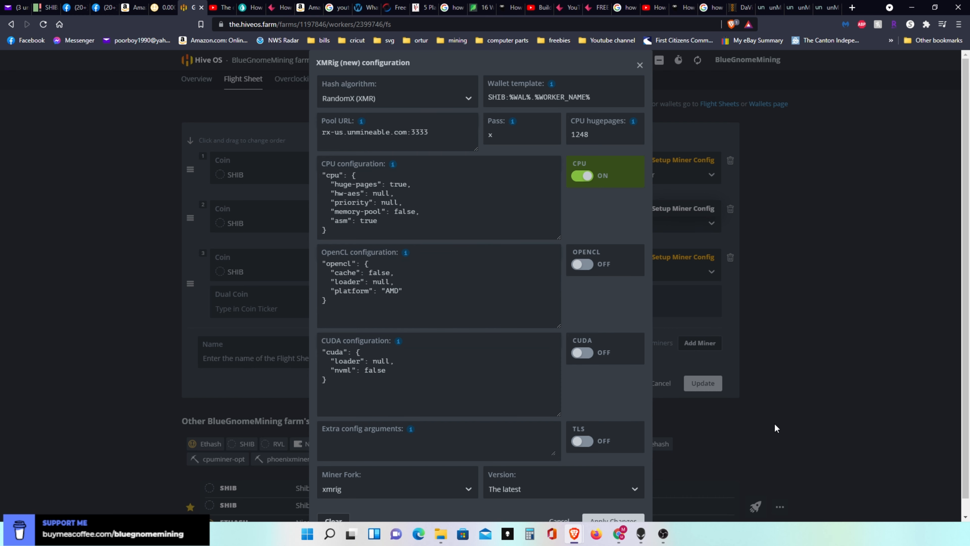
pyautogui.click(602, 519)
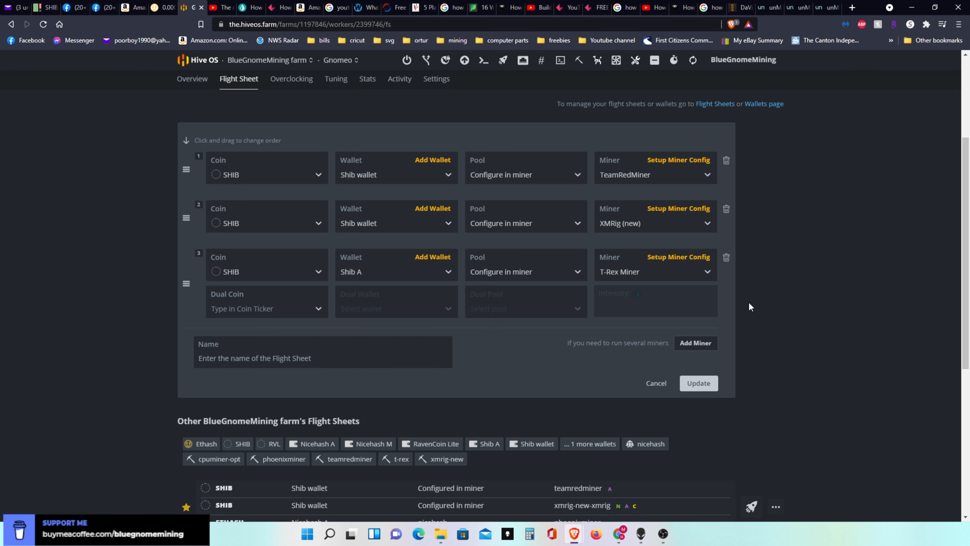
# - Open the shib wallet test flight sheet with three SHIB miners for editing, review its TeamRedMiner configuration and apply it
pyautogui.moveTo(968, 203); pyautogui.dragTo(968, 351)
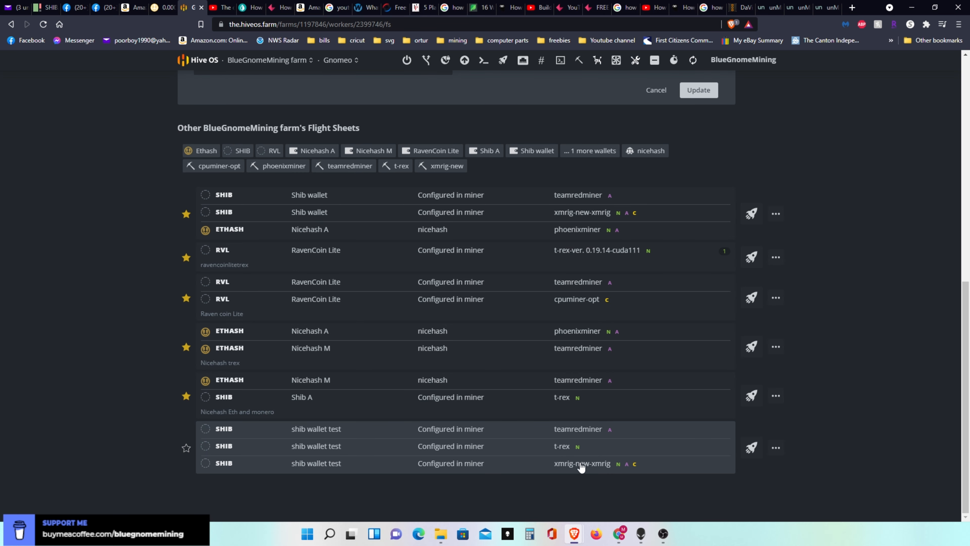
pyautogui.click(584, 432)
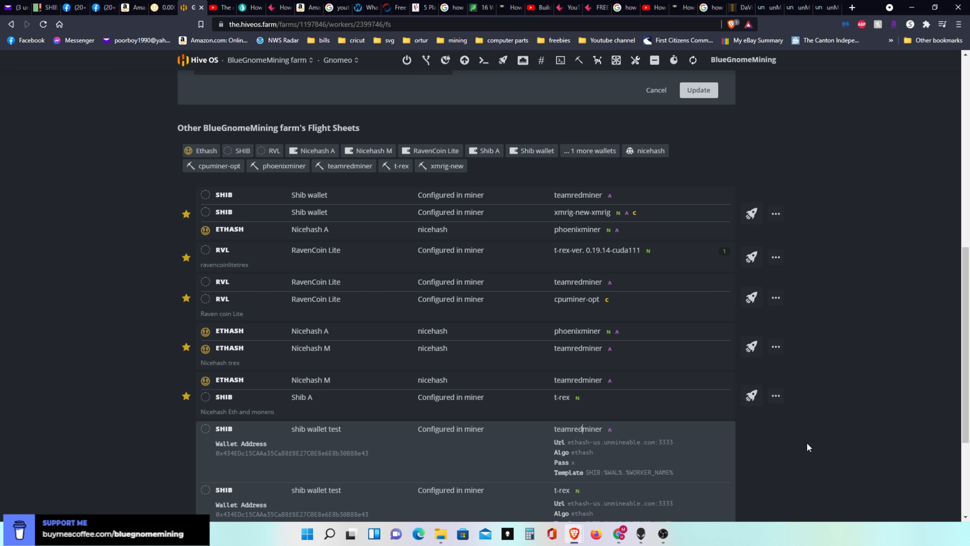
pyautogui.scroll(-4, 930, 349)
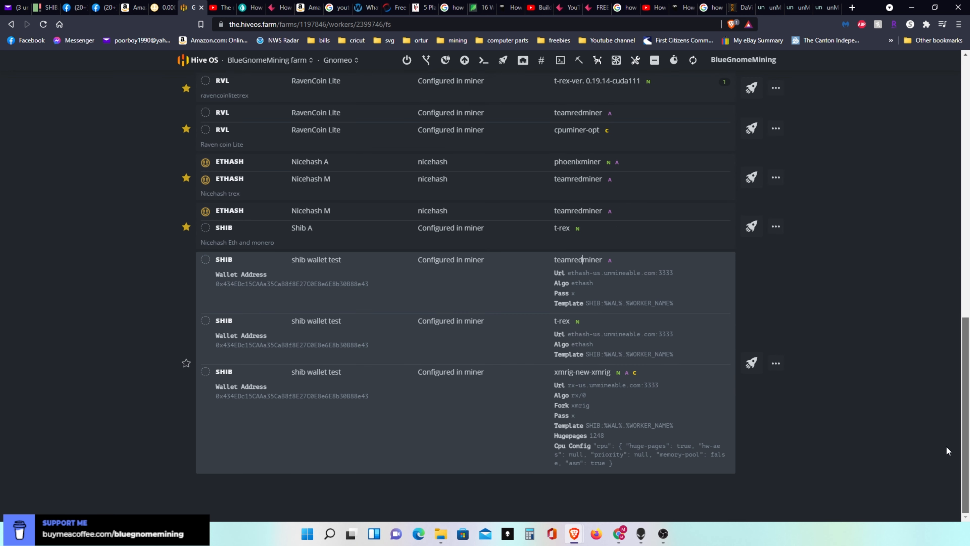
pyautogui.click(776, 363)
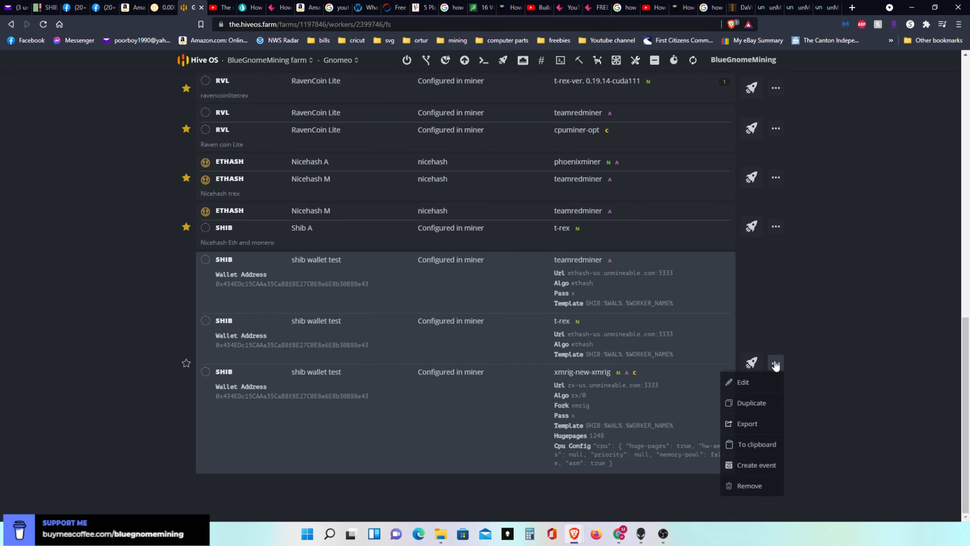
pyautogui.click(747, 381)
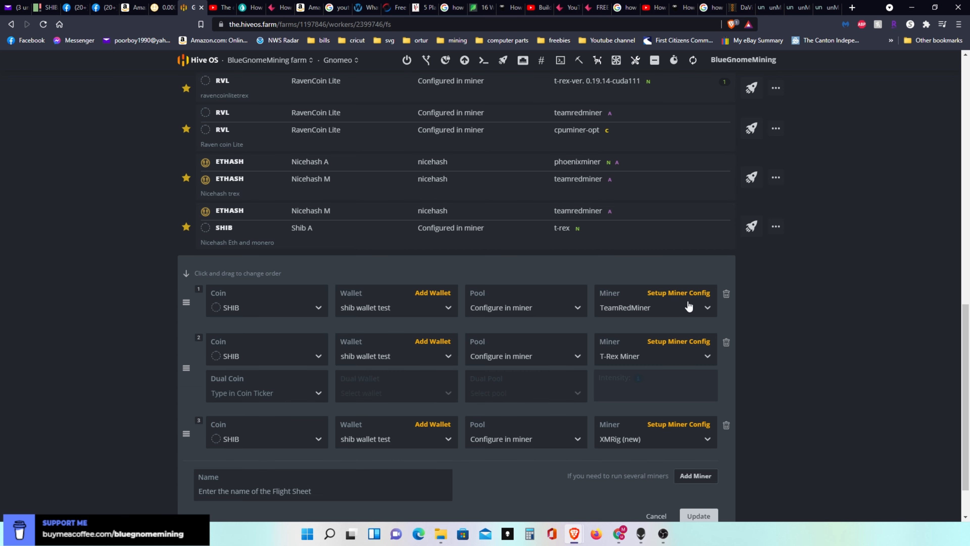
pyautogui.click(669, 293)
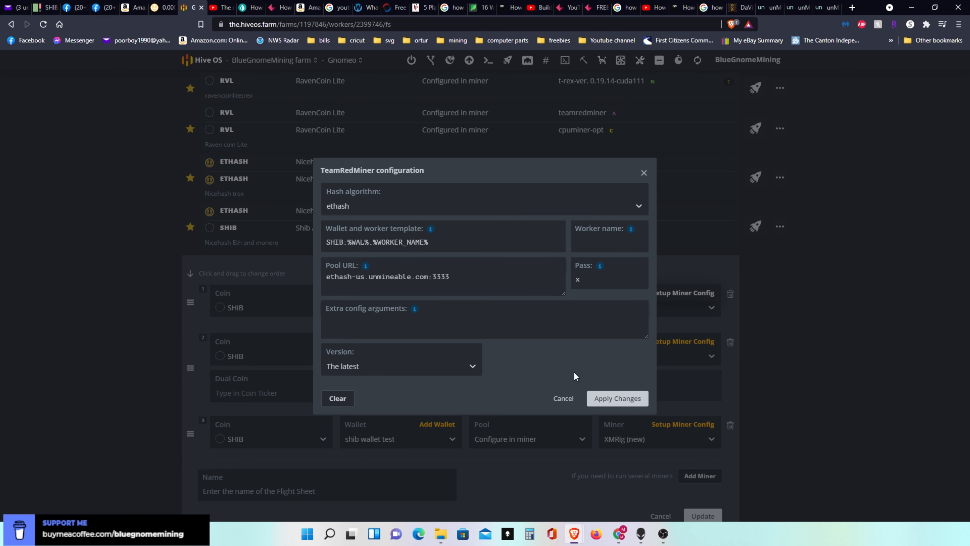
pyautogui.click(618, 399)
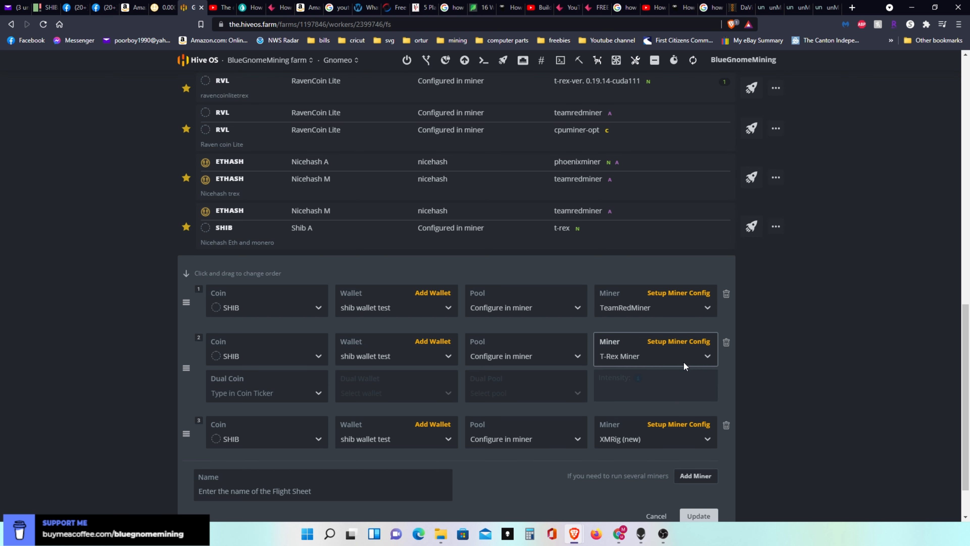
# - Enter the pool password in the Pass field of the flight sheet's T-Rex Miner configuration and apply the changes
pyautogui.click(686, 343)
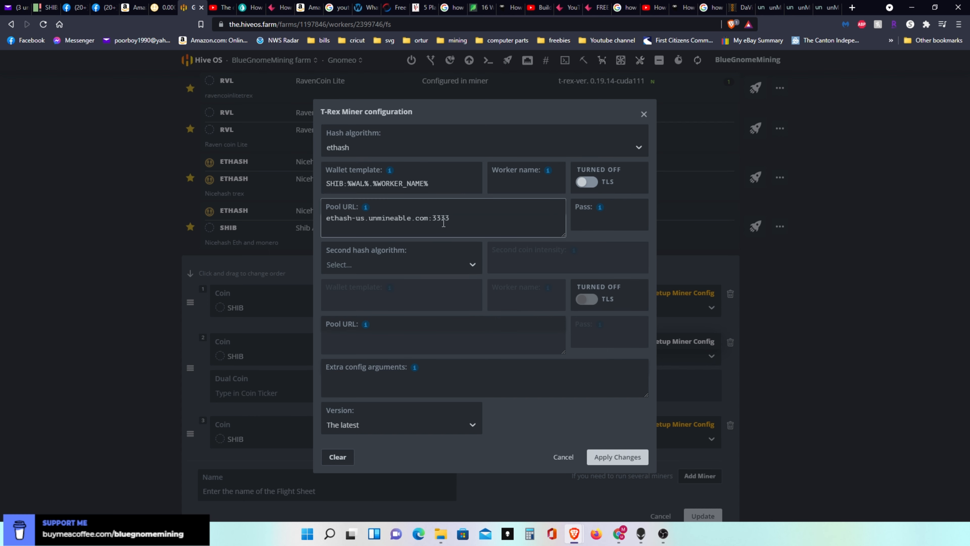
pyautogui.click(604, 224)
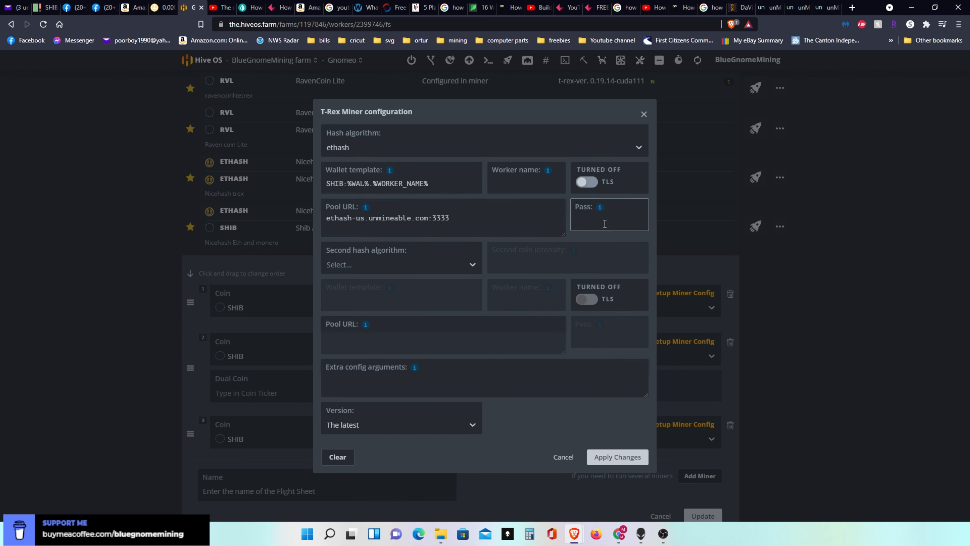
pyautogui.write('x')
pyautogui.click(611, 456)
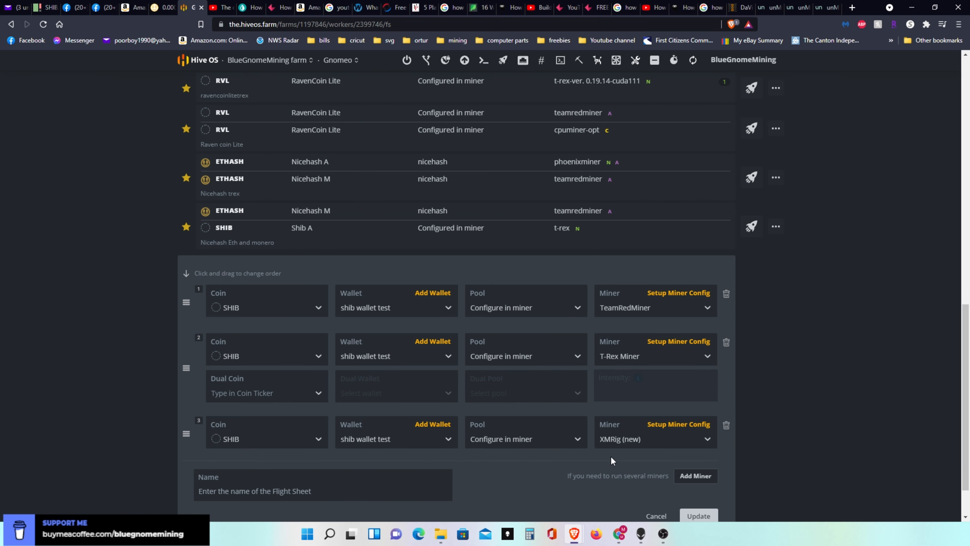
# - Turn on CPU mining in the XMRig (new) configuration, apply it and update the shib wallet test flight sheet
pyautogui.click(686, 424)
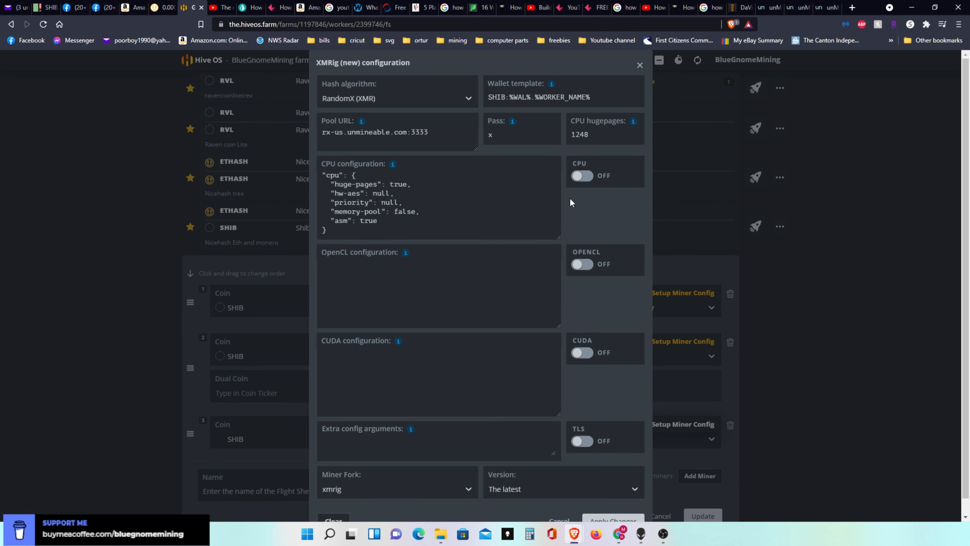
pyautogui.click(586, 178)
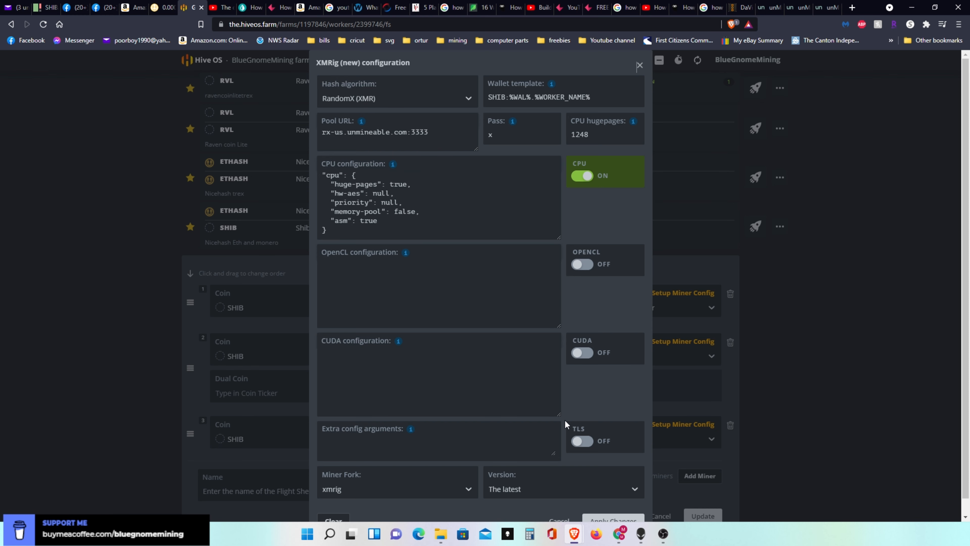
pyautogui.click(601, 517)
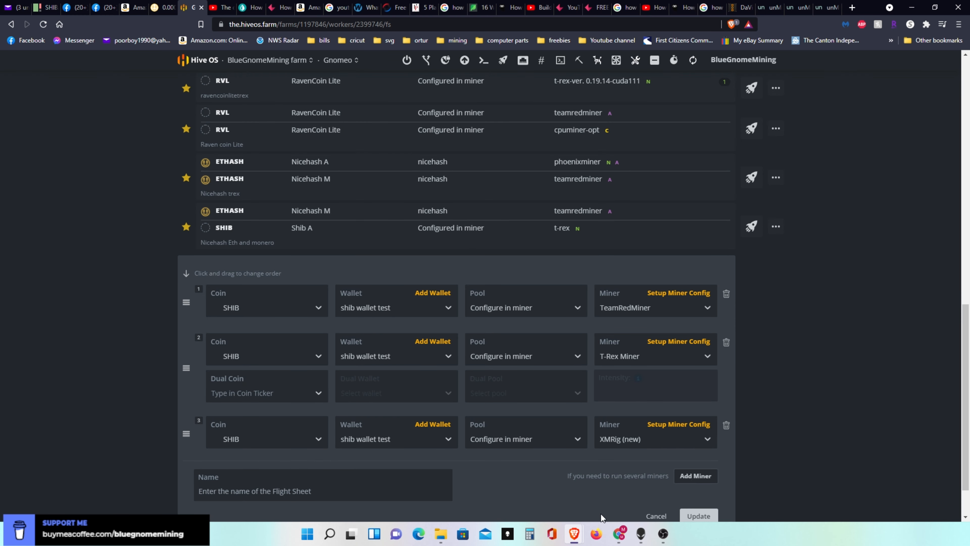
pyautogui.click(702, 516)
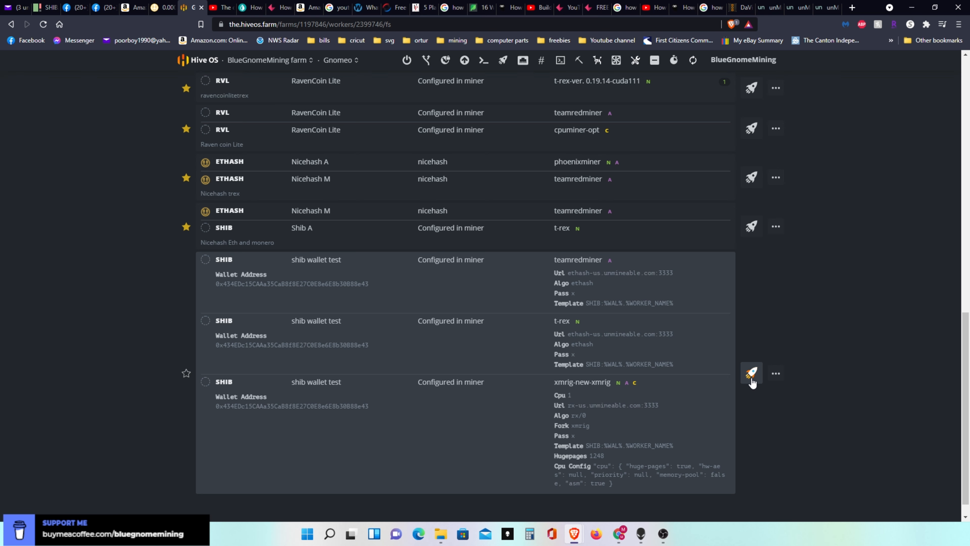
# - Open the Gnomeo worker's overview and examine its miners' hashrates and per-GPU statistics
pyautogui.moveTo(968, 375); pyautogui.dragTo(966, 53)
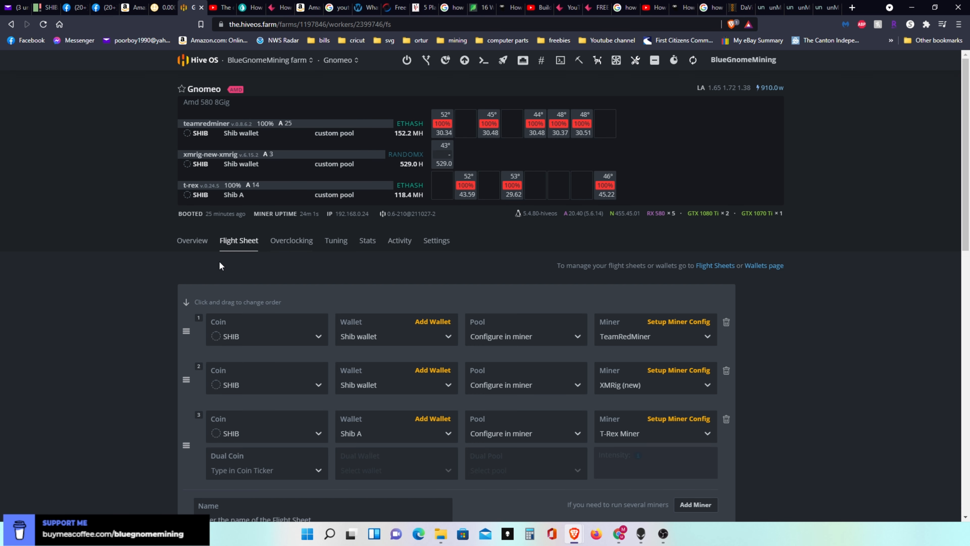
pyautogui.click(193, 242)
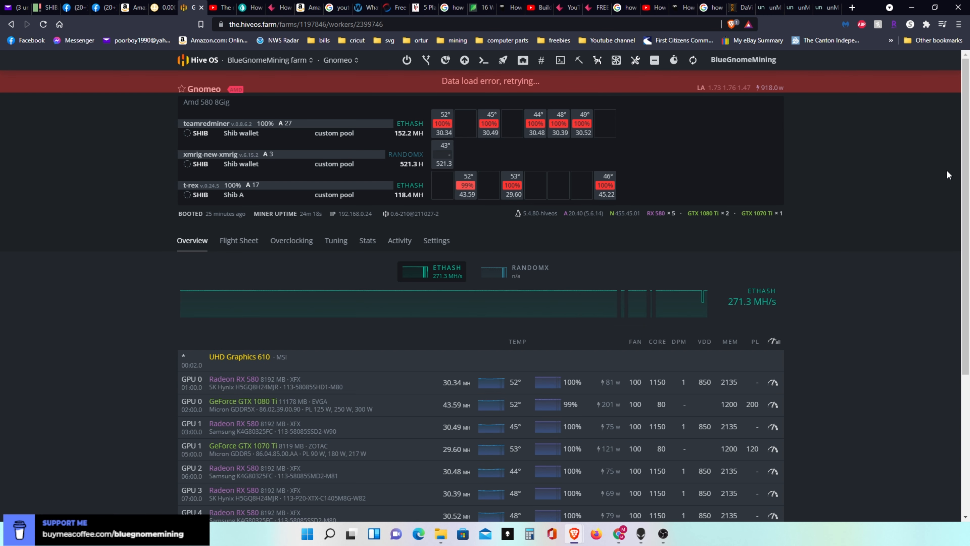
pyautogui.moveTo(966, 174); pyautogui.dragTo(967, 253)
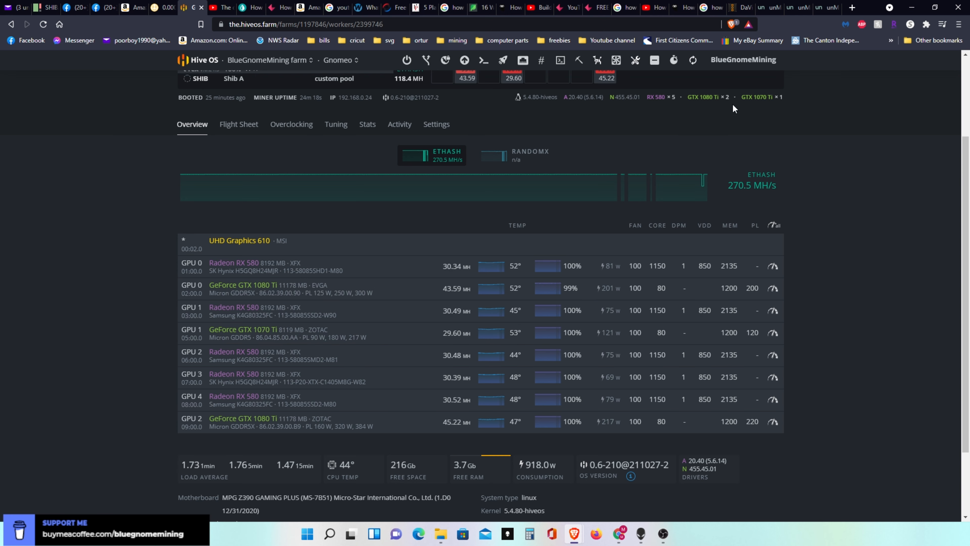
pyautogui.scroll(3, 936, 194)
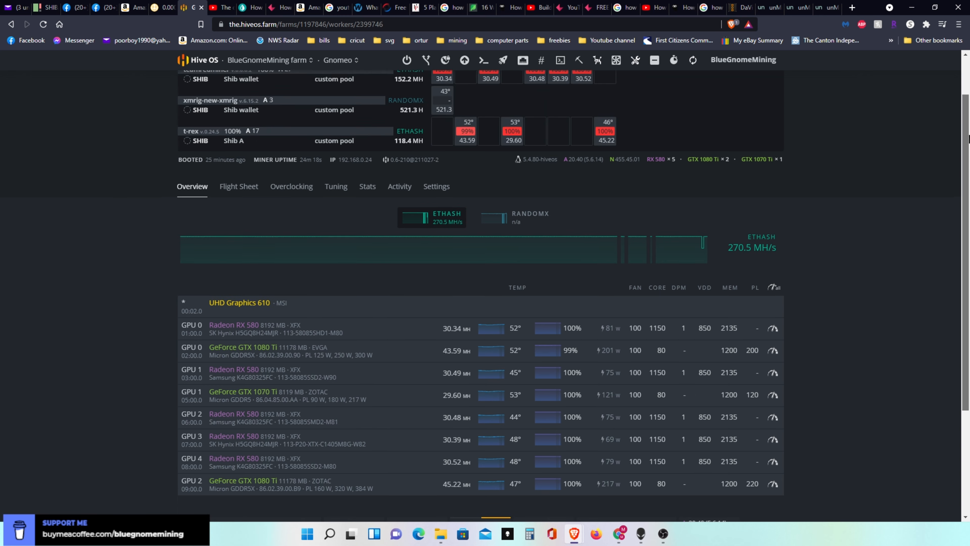
# - Switch to the first unMineable SHIB address page and check its RandomX and Ethash workers
pyautogui.click(772, 8)
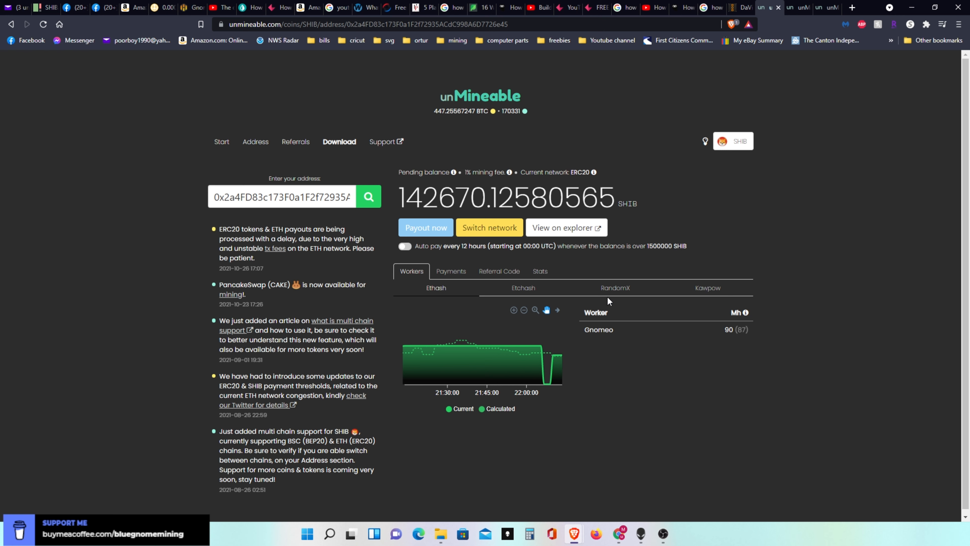
pyautogui.click(616, 289)
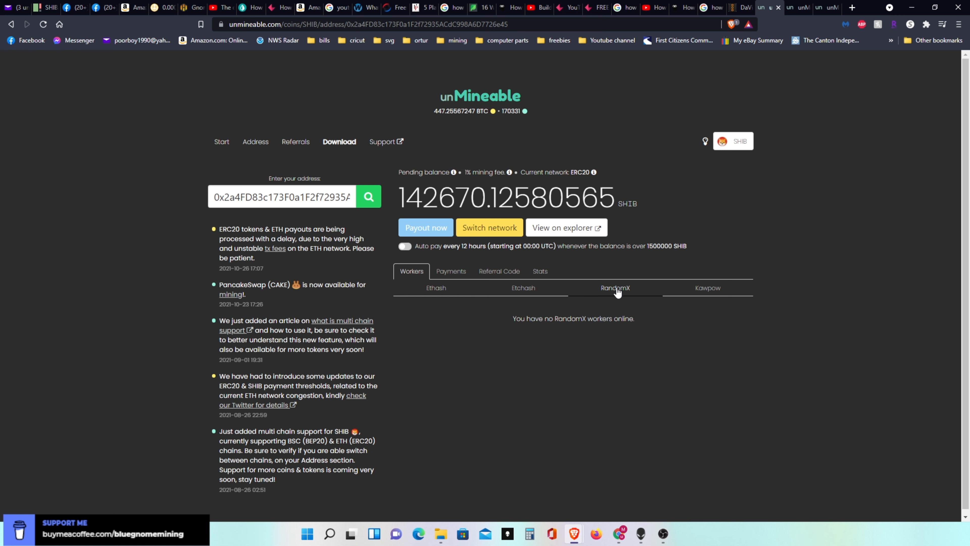
pyautogui.click(428, 292)
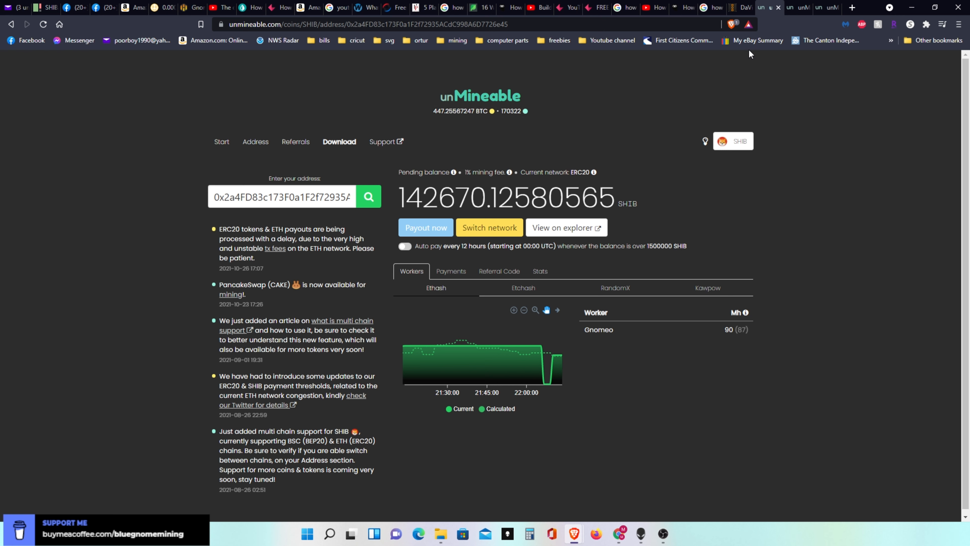
# - Switch to the second unMineable SHIB address page and check its RandomX workers, payments and mining stats
pyautogui.click(790, 10)
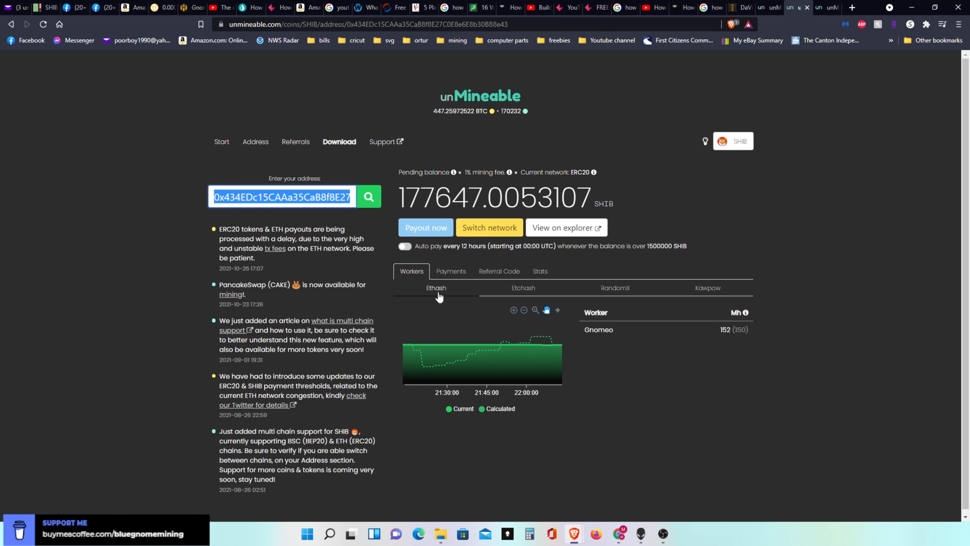
pyautogui.click(614, 291)
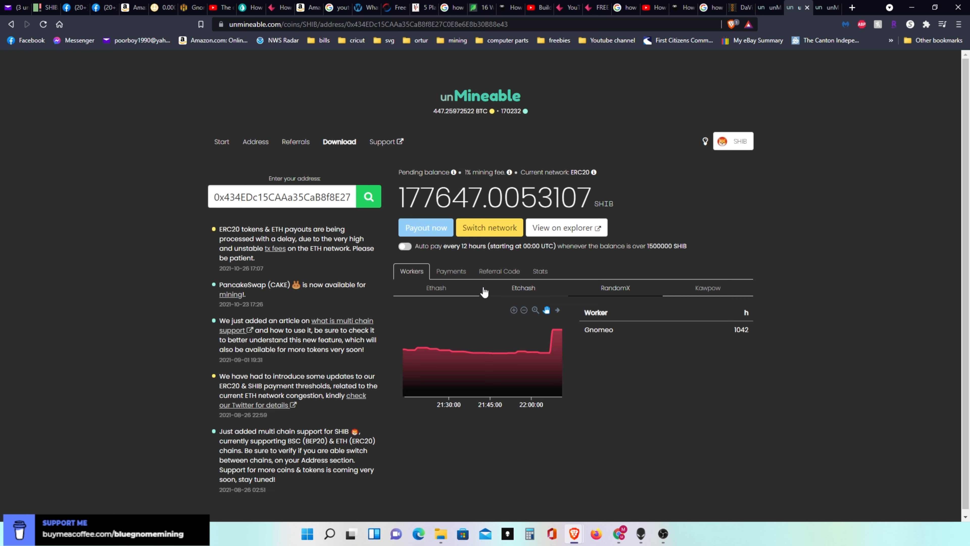
pyautogui.click(451, 272)
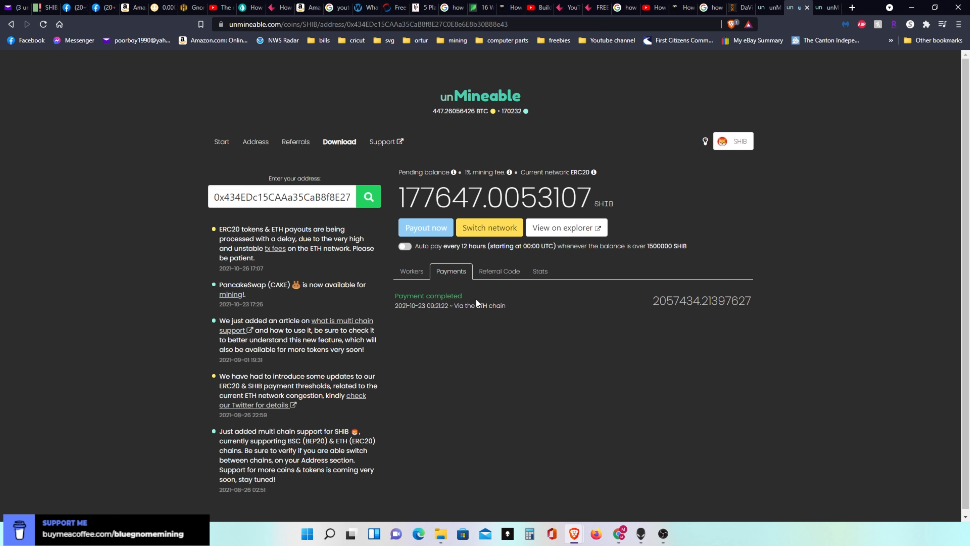
pyautogui.click(541, 271)
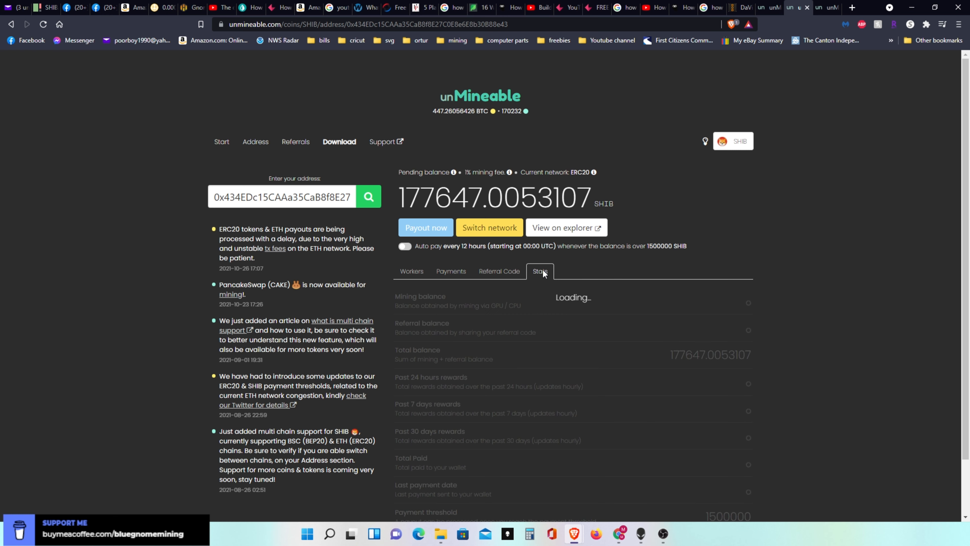